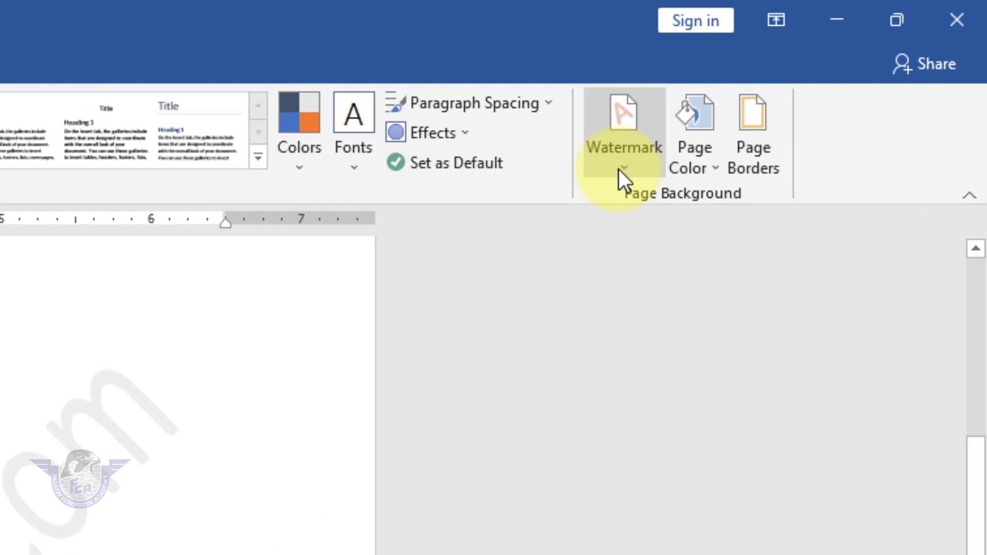
# Step: Examine the website text watermark in Document6 and the logo picture watermark in Document7, and return to Document6
pyautogui.click(619, 169)
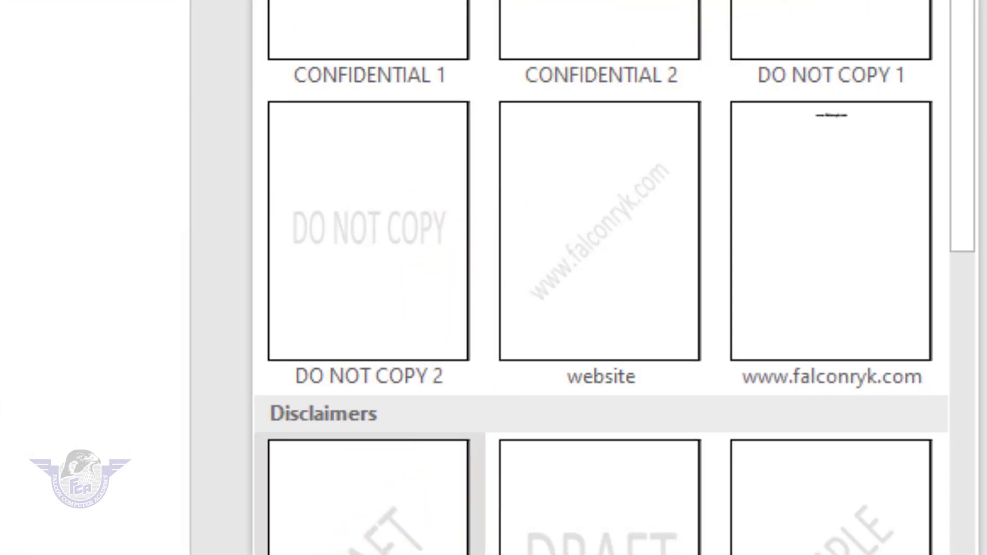
pyautogui.click(586, 310)
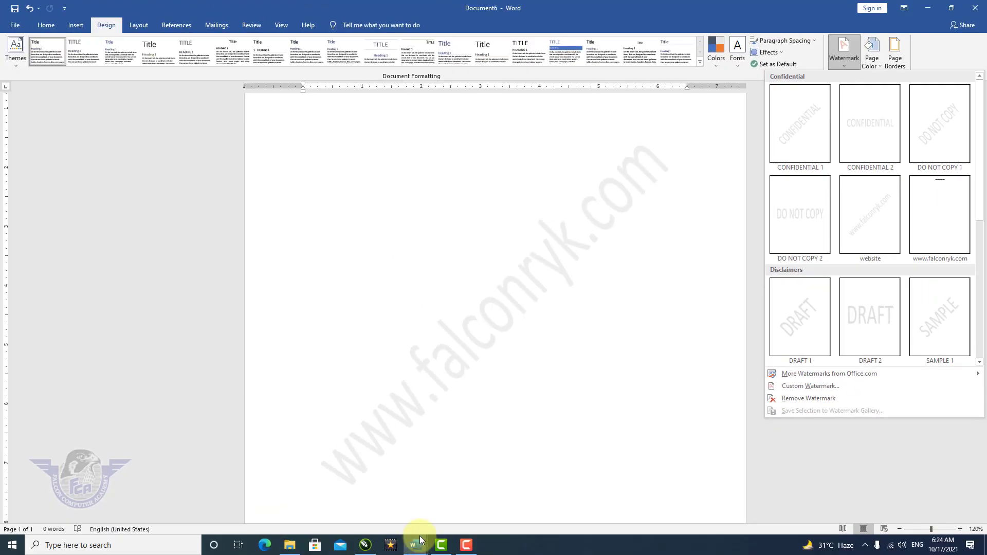
pyautogui.moveTo(418, 546)
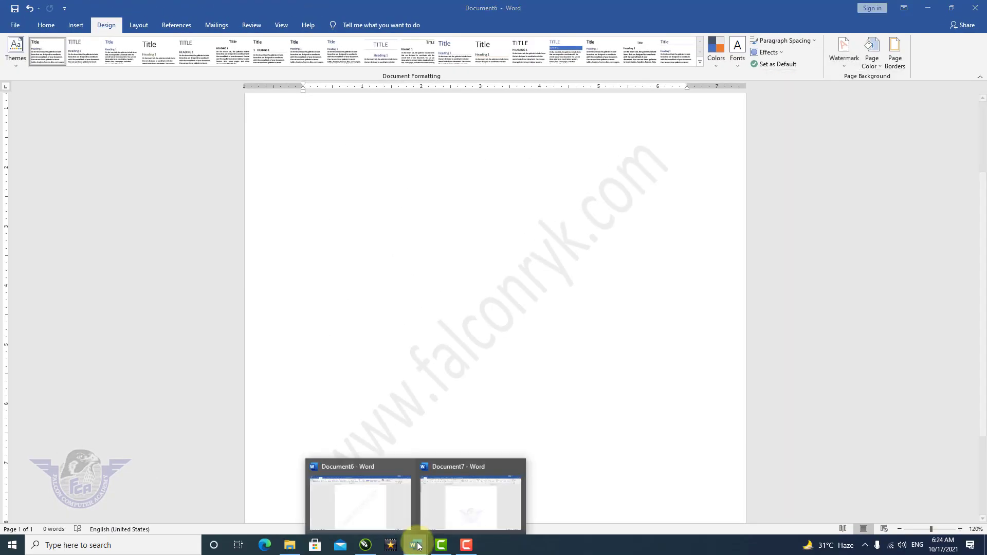
pyautogui.click(463, 504)
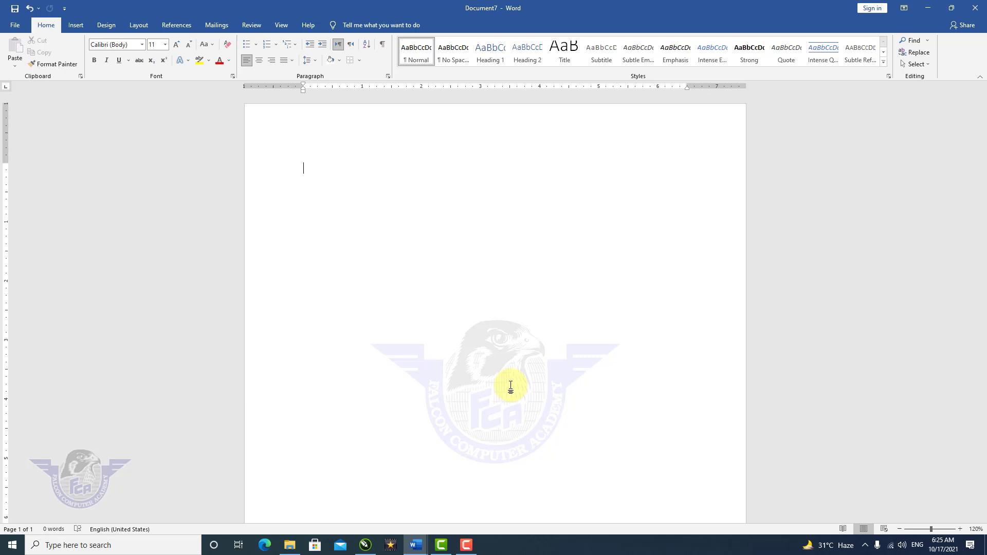
pyautogui.click(414, 544)
pyautogui.click(390, 507)
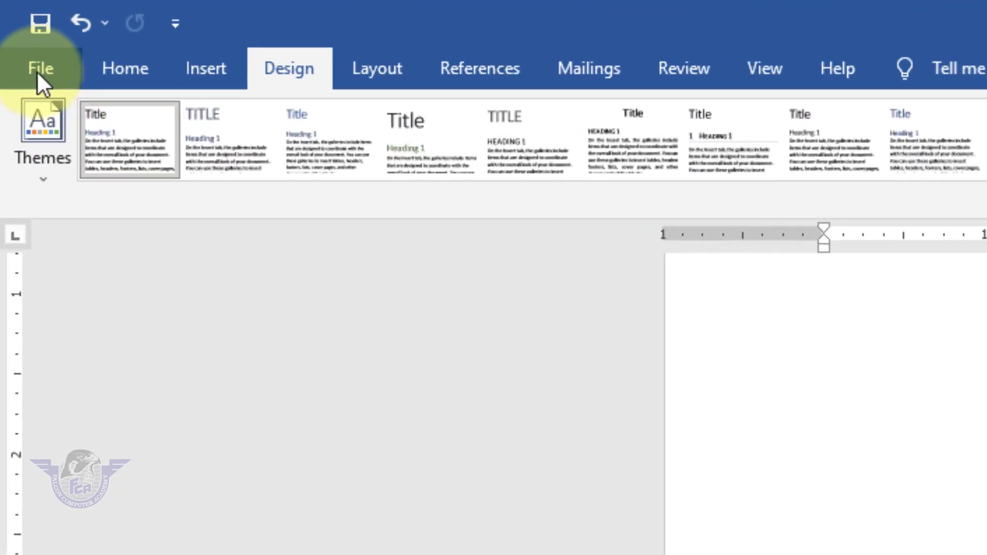
# Step: Create a new blank document
pyautogui.click(39, 70)
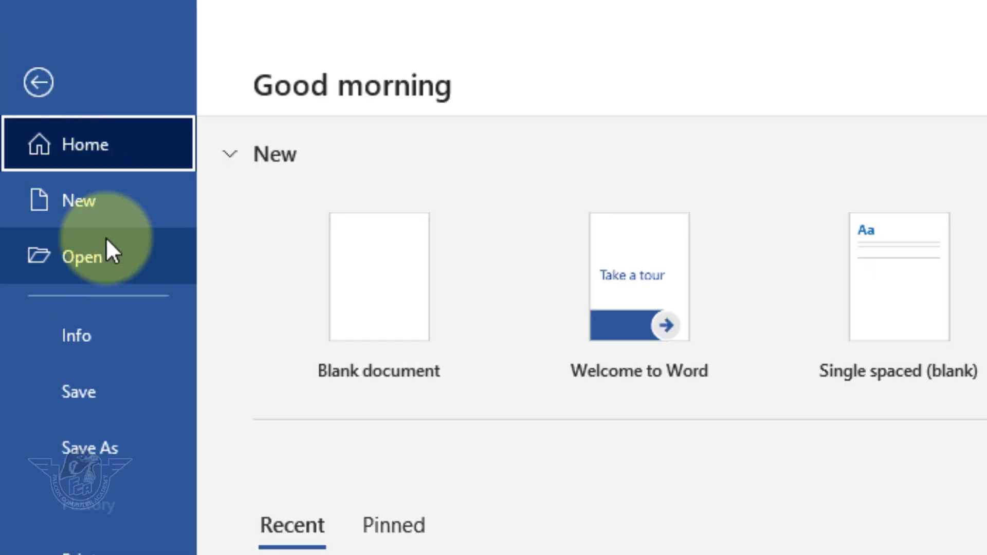
pyautogui.click(97, 214)
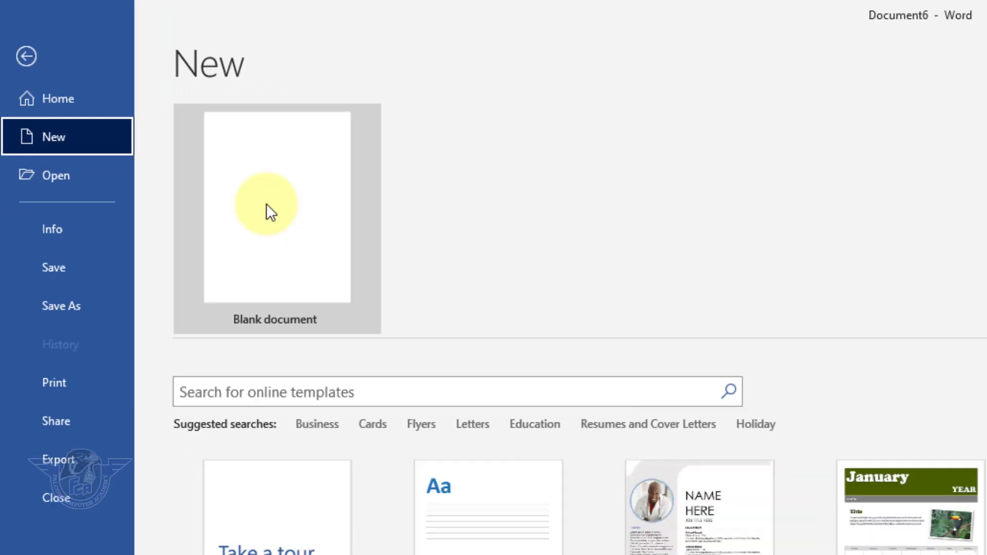
pyautogui.click(385, 303)
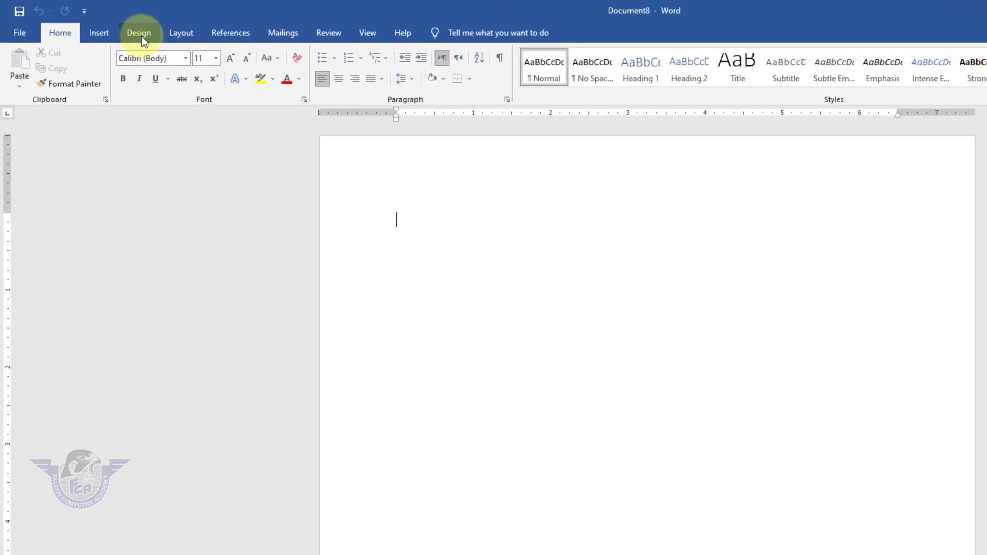
# Step: Apply the built-in DO NOT COPY 1 watermark to the blank document
pyautogui.click(108, 28)
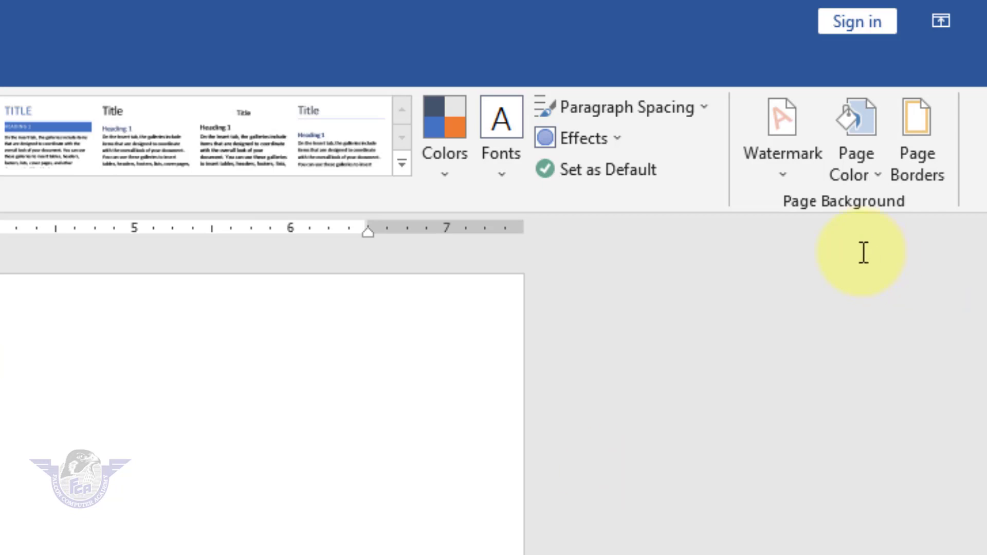
pyautogui.click(795, 172)
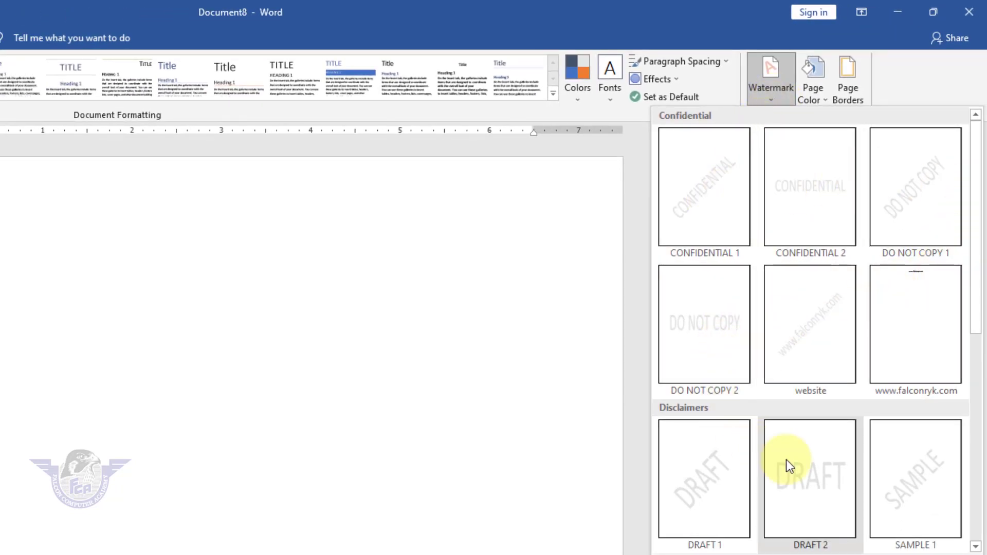
pyautogui.click(910, 191)
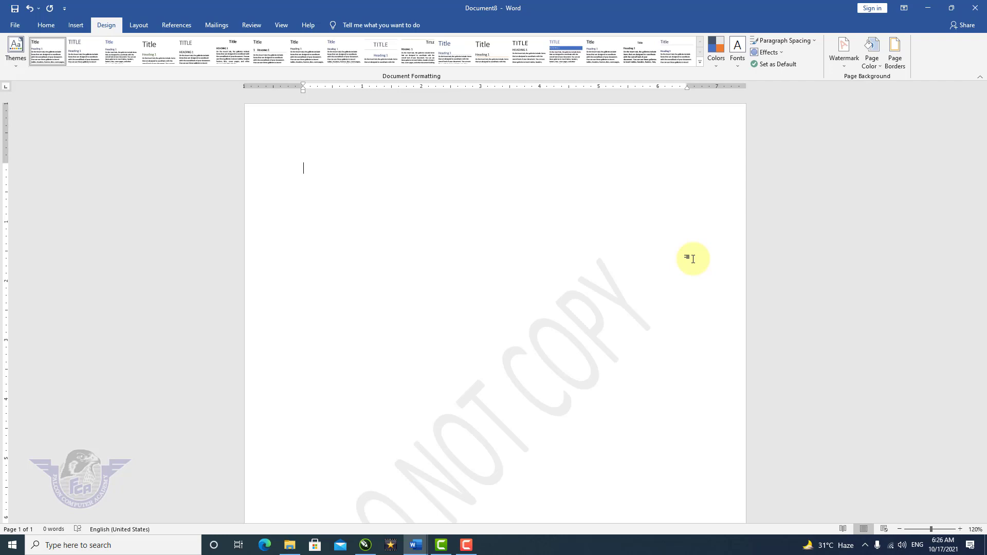
# Step: Extend the document with empty paragraphs to five pages and check the watermark on each page
pyautogui.scroll(-5, 693, 260)
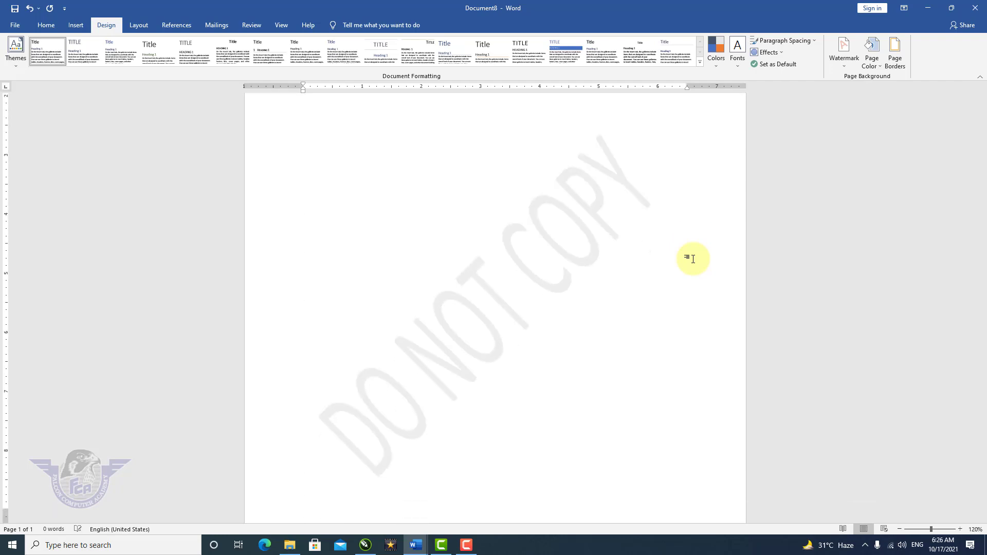
pyautogui.scroll(5, 693, 259)
pyautogui.scroll(-5, 693, 259)
pyautogui.scroll(-6, 693, 259)
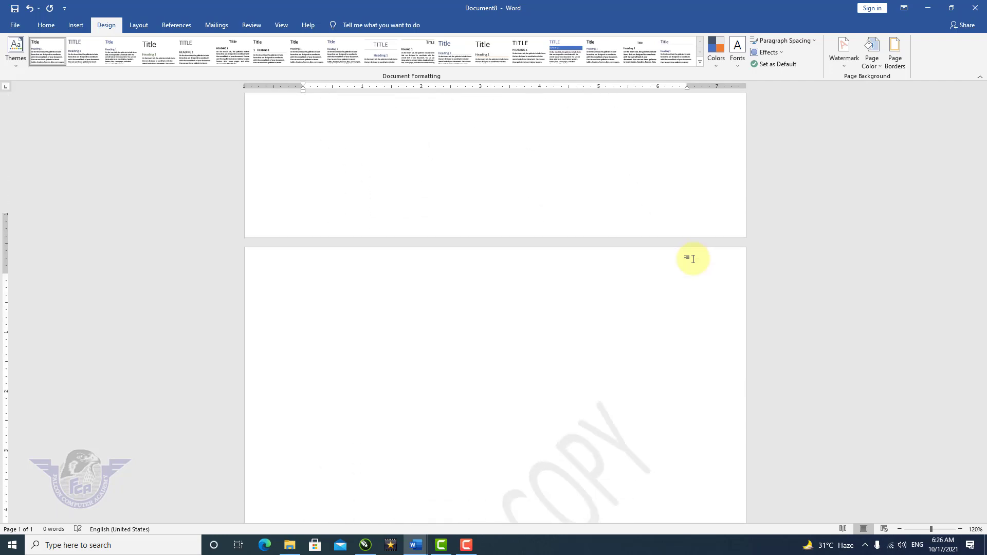
pyautogui.scroll(5, 693, 259)
pyautogui.scroll(-4, 693, 259)
pyautogui.scroll(-8, 693, 259)
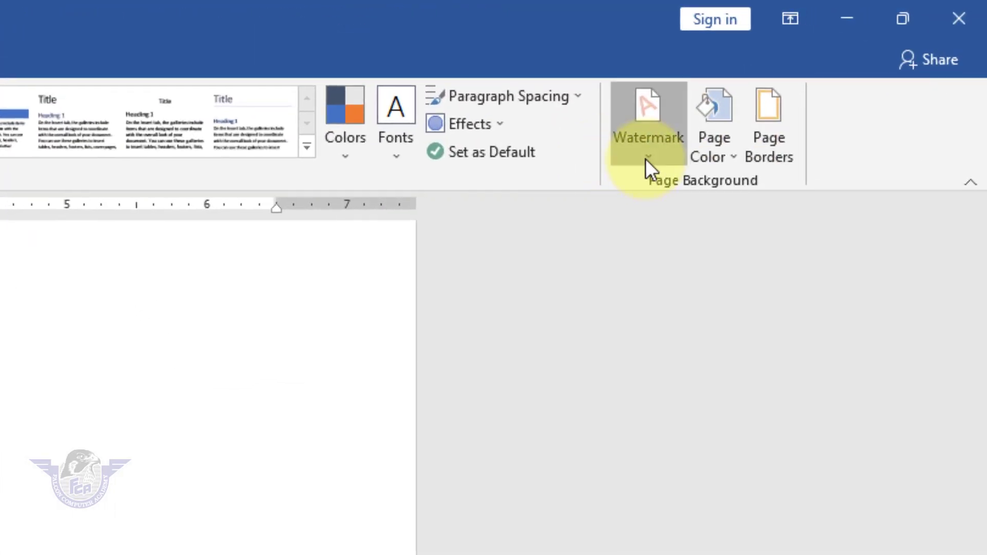
# Step: Remove the DO NOT COPY watermark and delete all the empty paragraphs that fill the extra pages
pyautogui.click(646, 158)
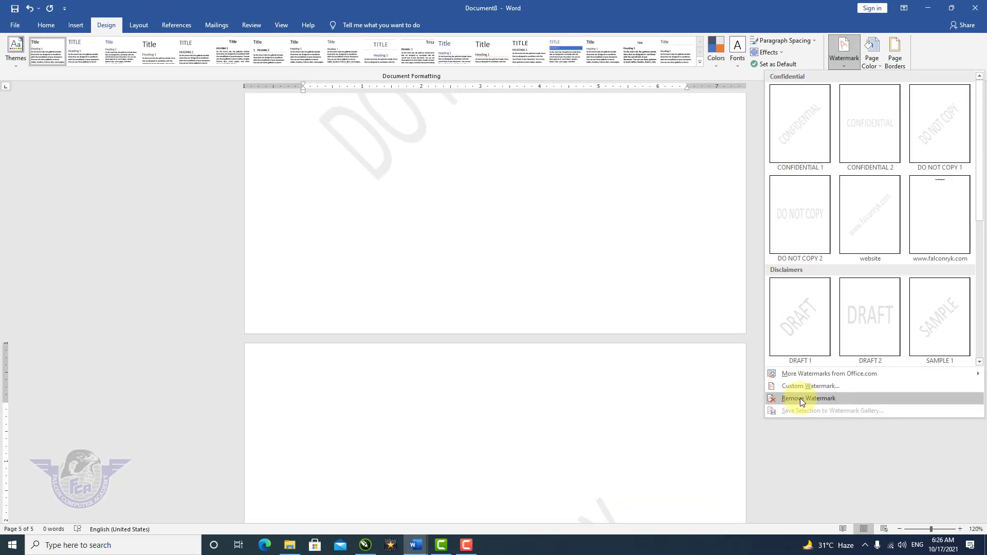
pyautogui.click(800, 399)
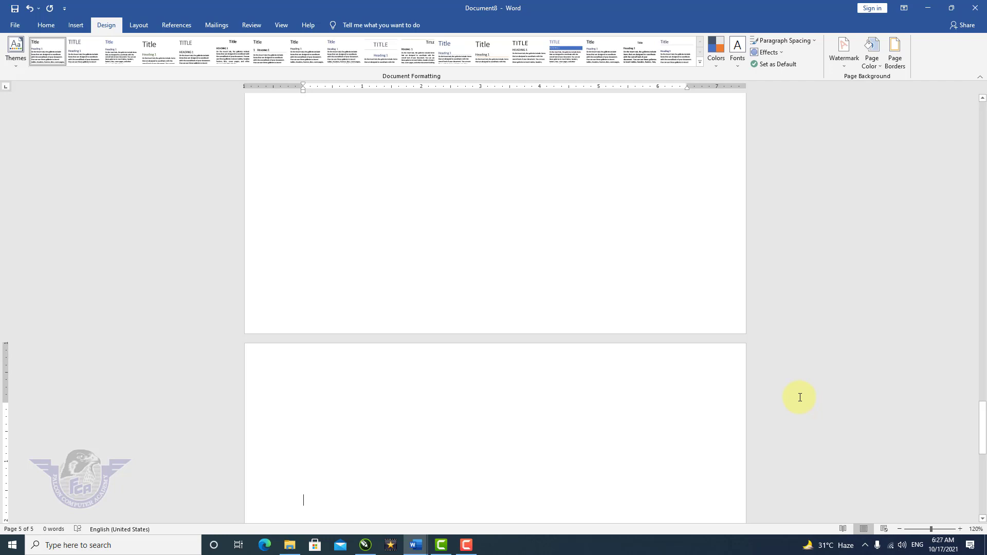
pyautogui.hotkey('ctrl', 'a')
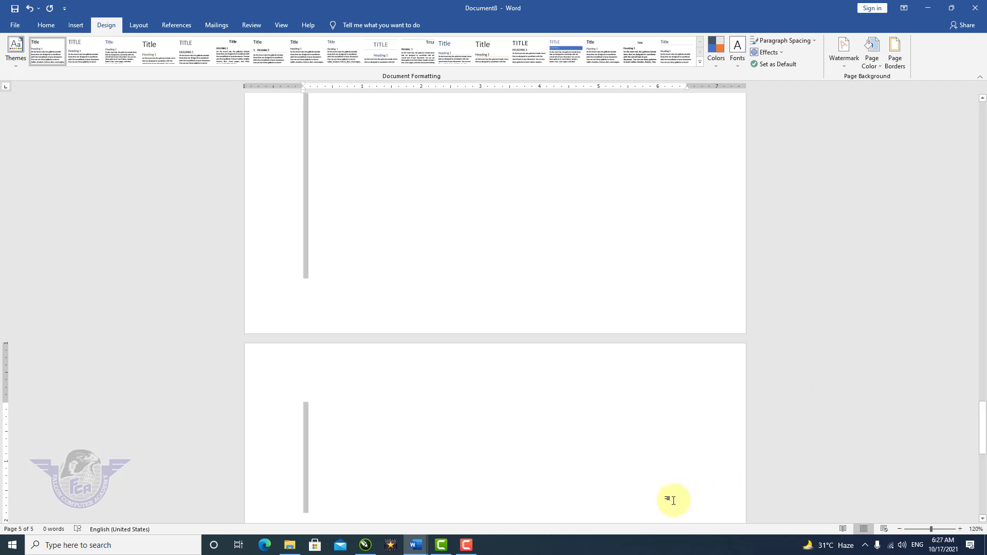
pyautogui.press('Delete')
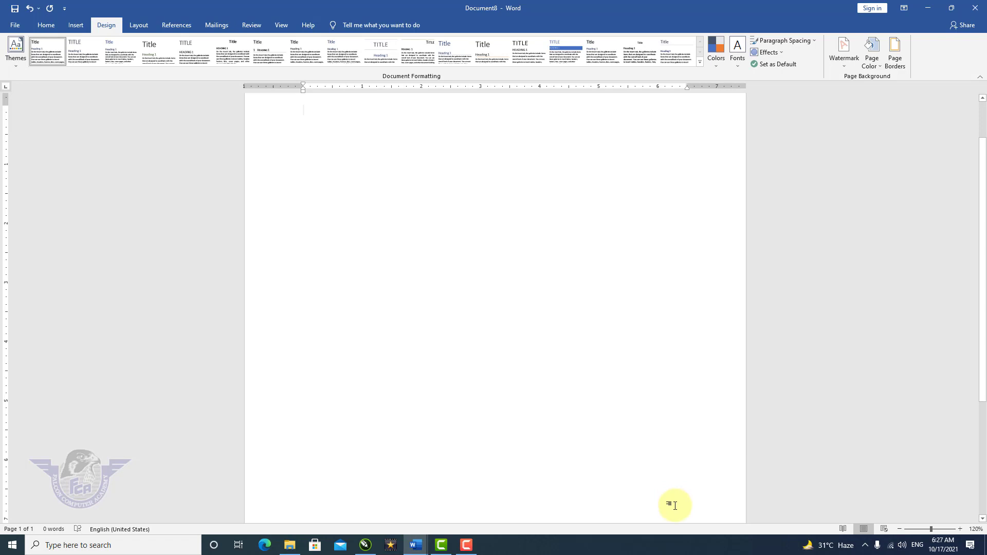
# Step: Apply a custom picture watermark from the file "logo - Copy" in the Falcon Logo folder, with automatic scale and Washout on
pyautogui.click(847, 66)
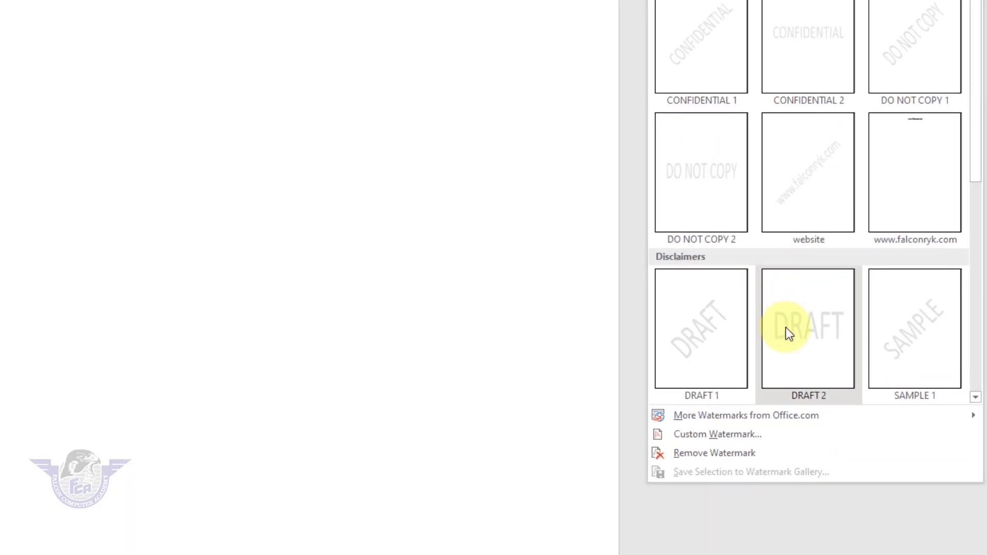
pyautogui.click(692, 435)
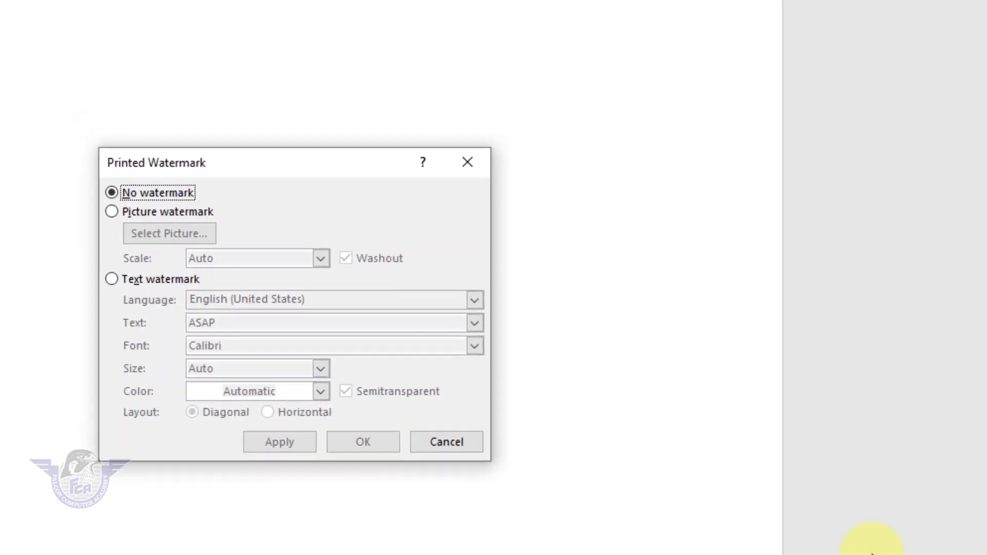
pyautogui.moveTo(315, 177); pyautogui.dragTo(220, 110)
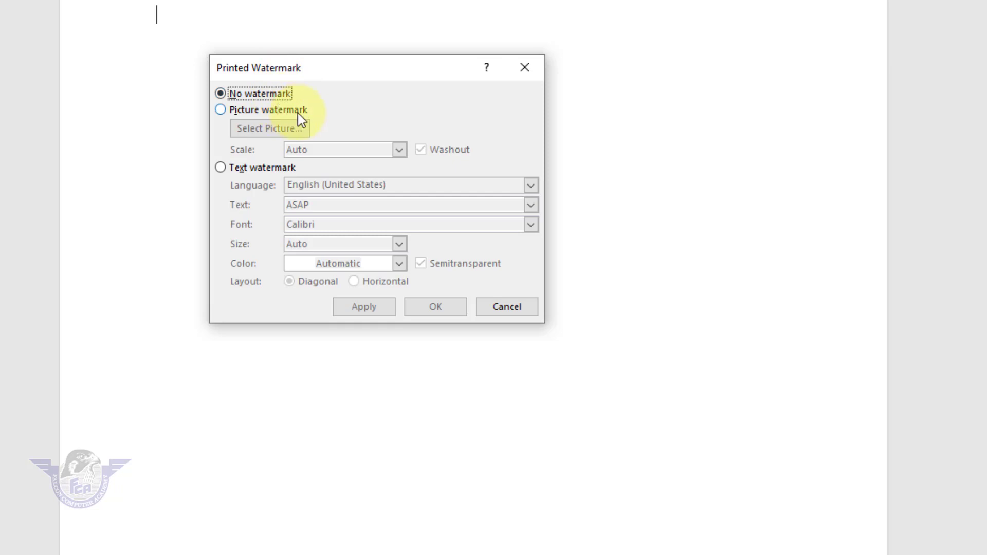
pyautogui.click(267, 114)
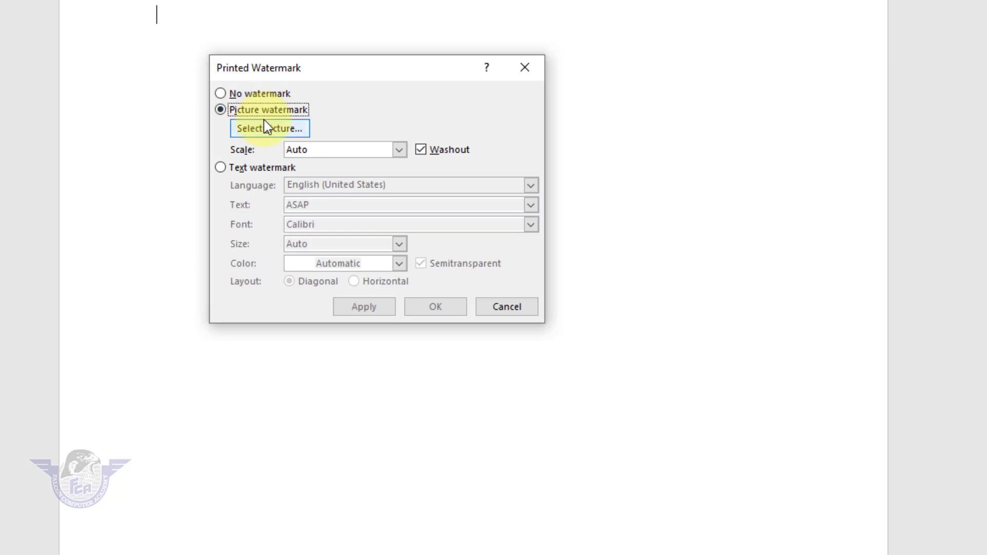
pyautogui.click(266, 129)
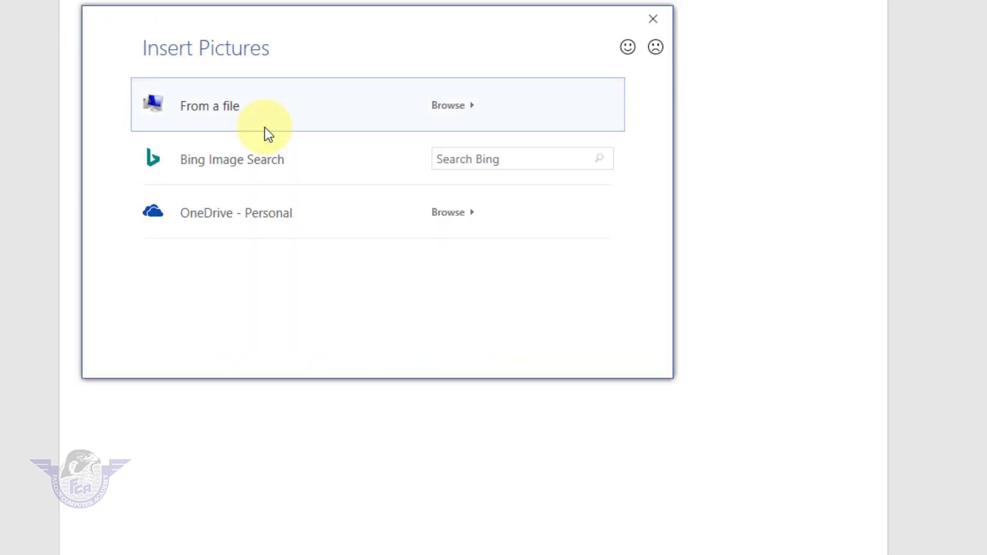
pyautogui.click(241, 129)
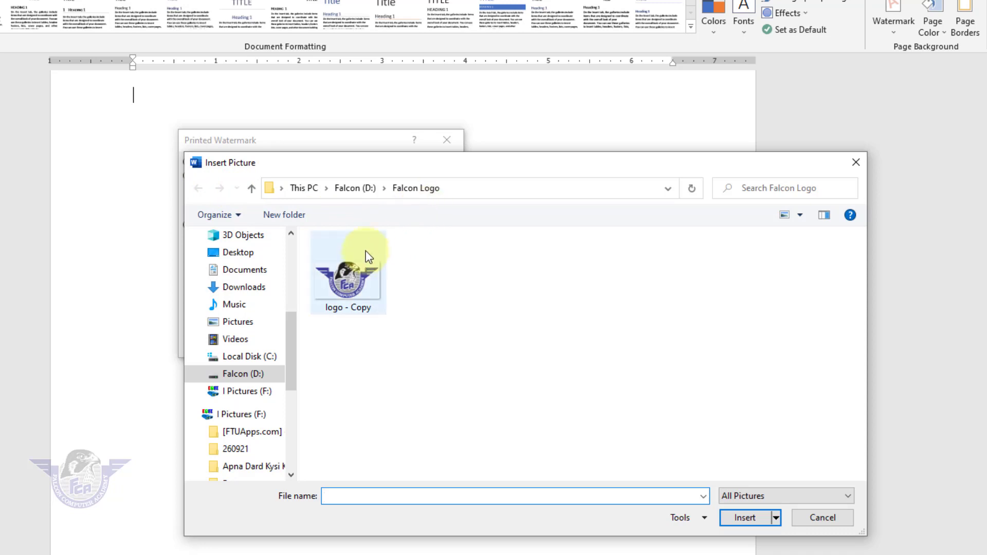
pyautogui.click(357, 269)
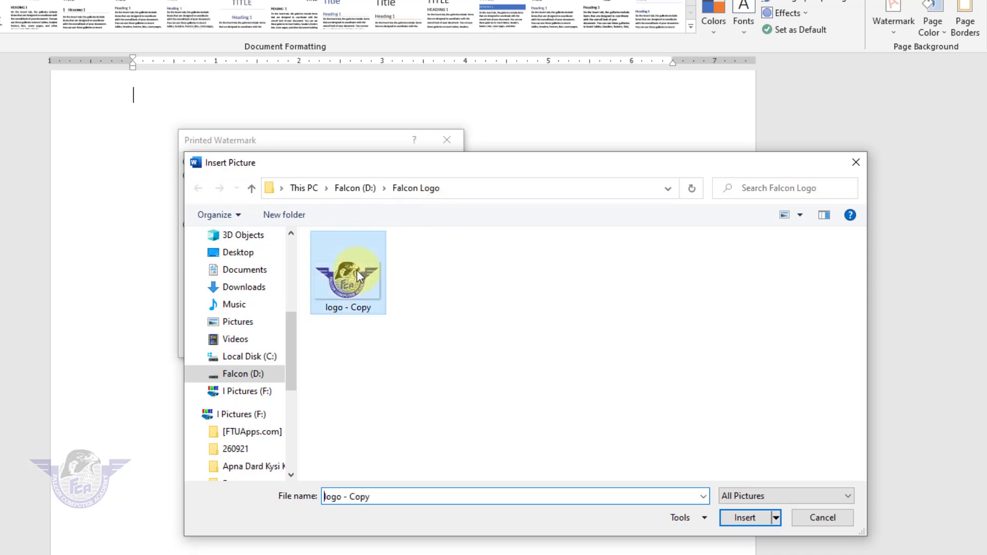
pyautogui.click(745, 518)
pyautogui.click(309, 343)
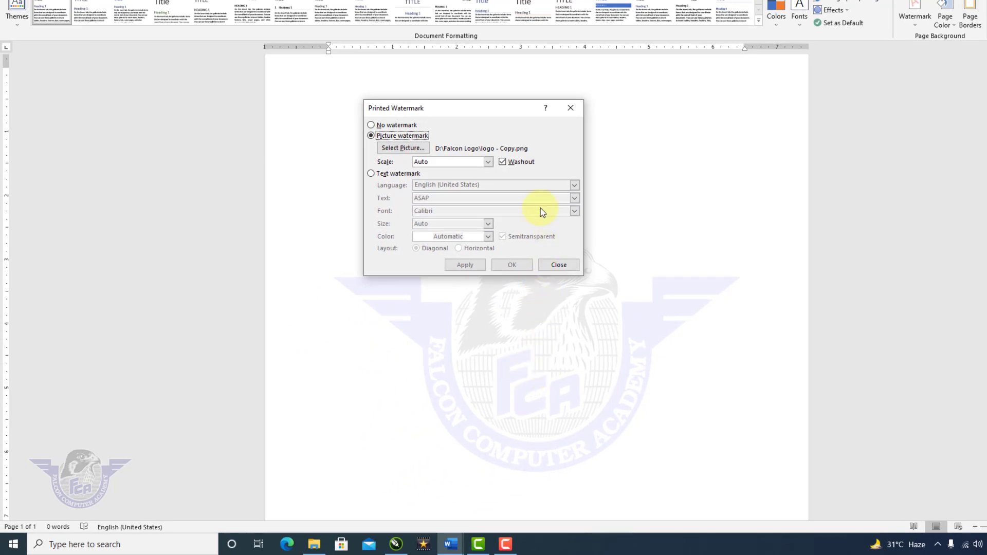
# Step: Turn off Washout for the logo watermark, apply it, and check the page in the print preview
pyautogui.click(509, 162)
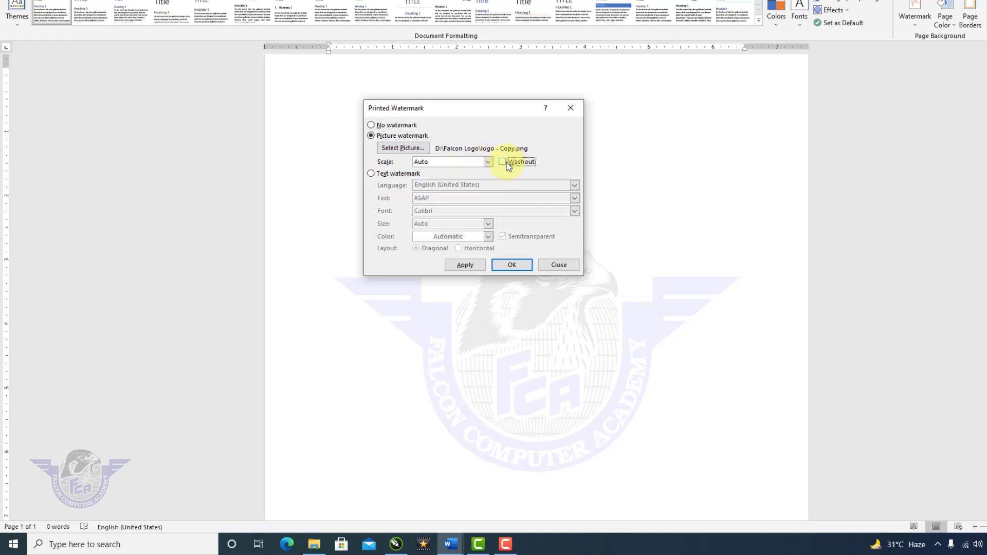
pyautogui.click(460, 266)
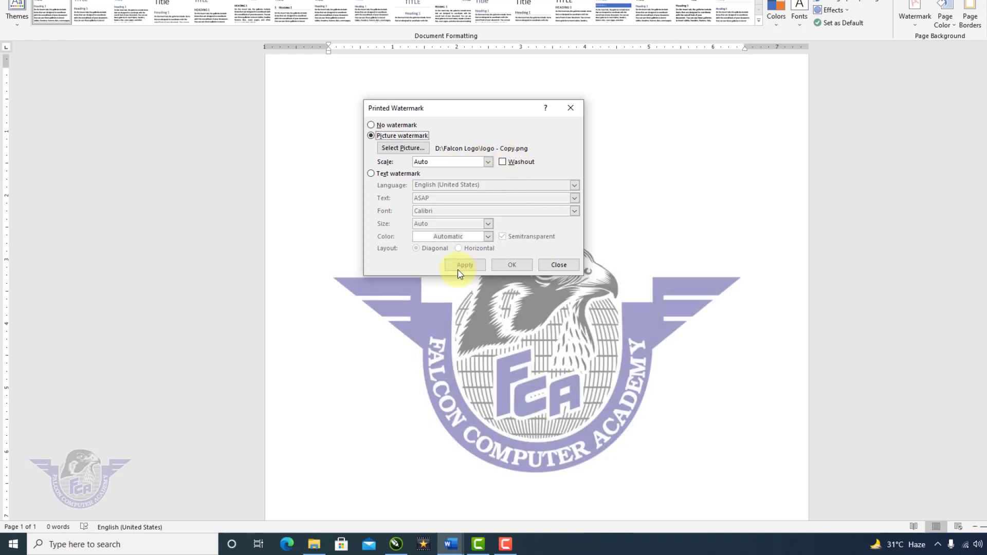
pyautogui.click(559, 265)
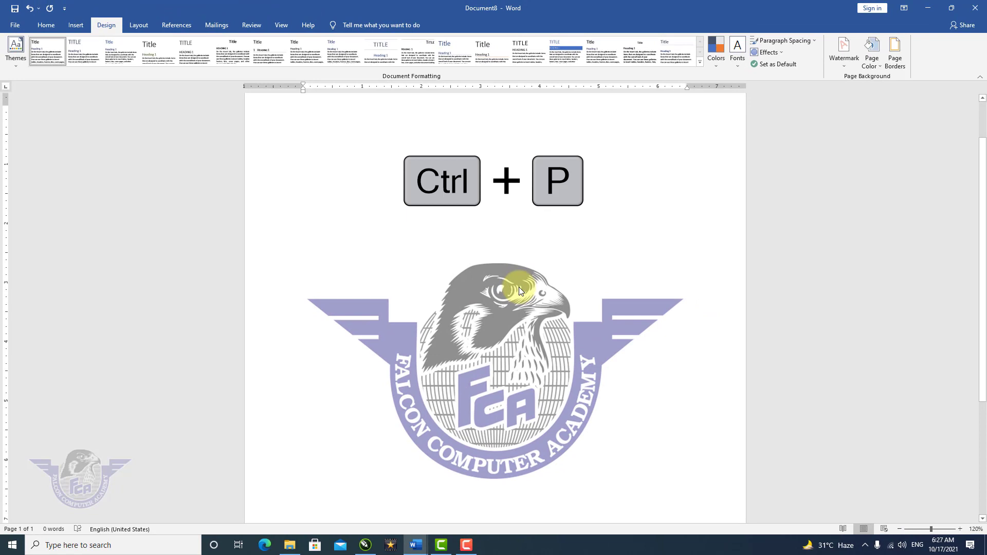
pyautogui.hotkey('ctrl', 'p')
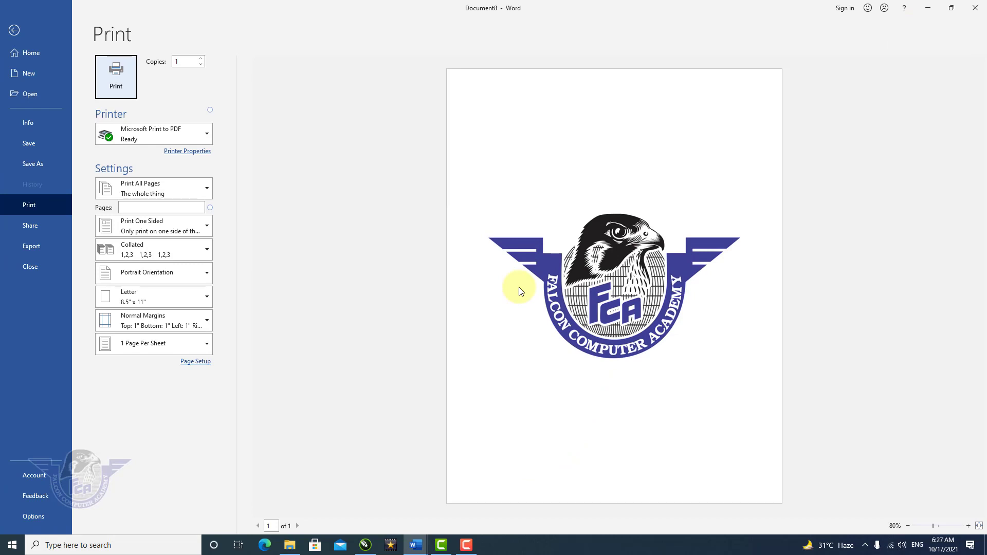
pyautogui.press('Escape')
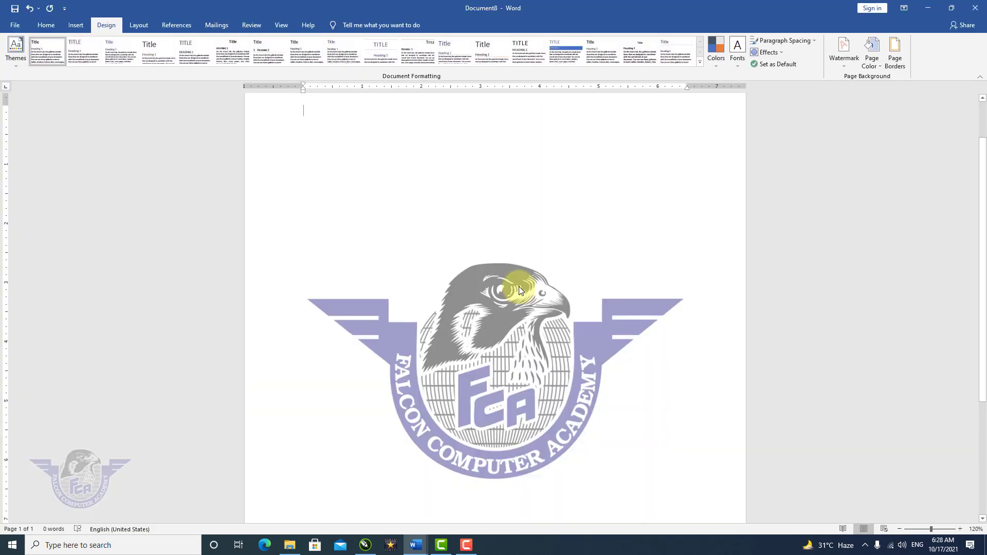
# Step: Reopen the custom watermark settings and apply the Washout effect to the existing logo watermark
pyautogui.click(844, 66)
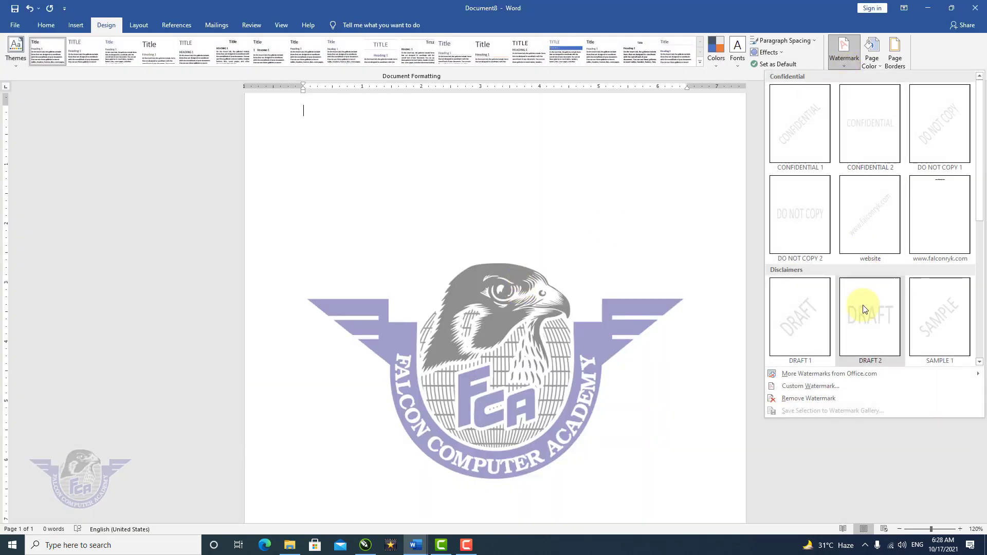
pyautogui.click(812, 387)
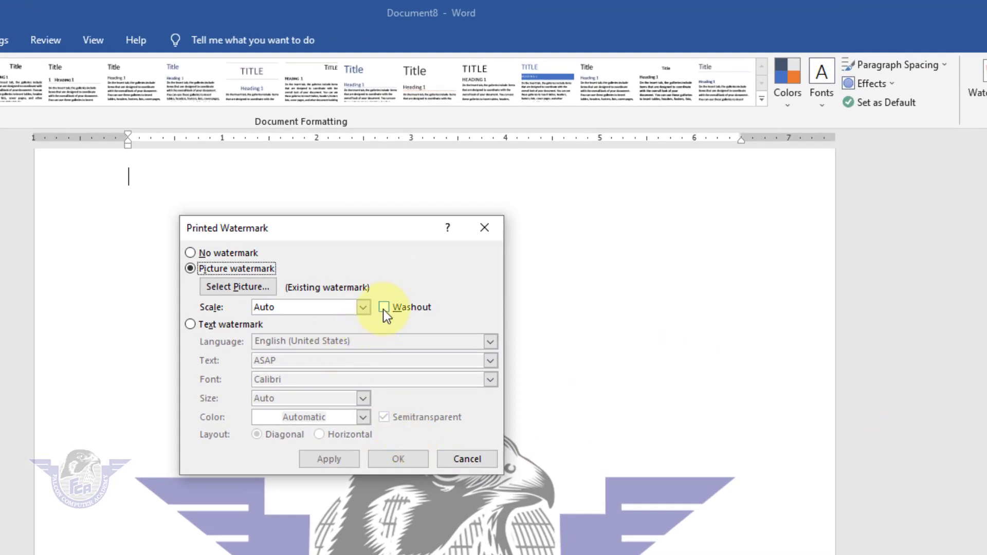
pyautogui.click(384, 308)
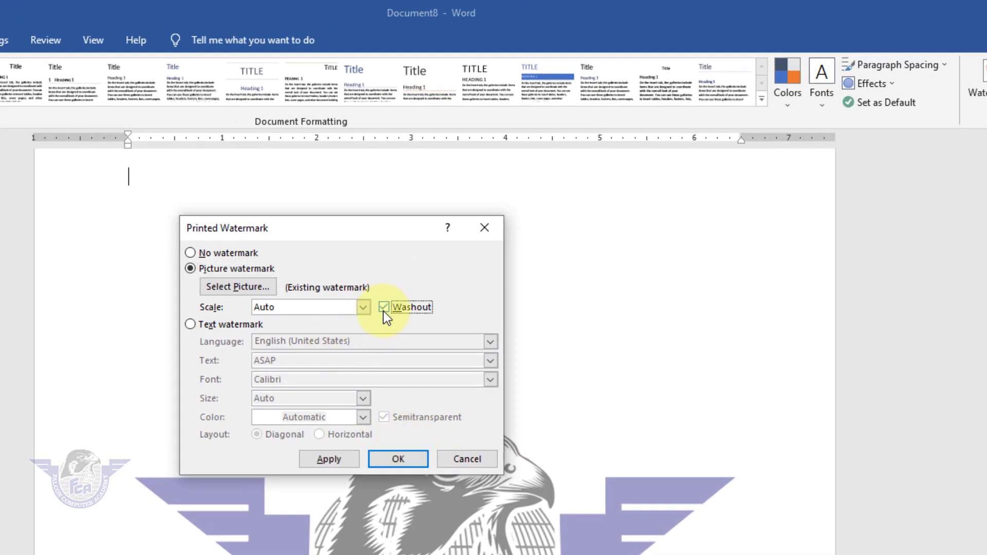
pyautogui.click(338, 462)
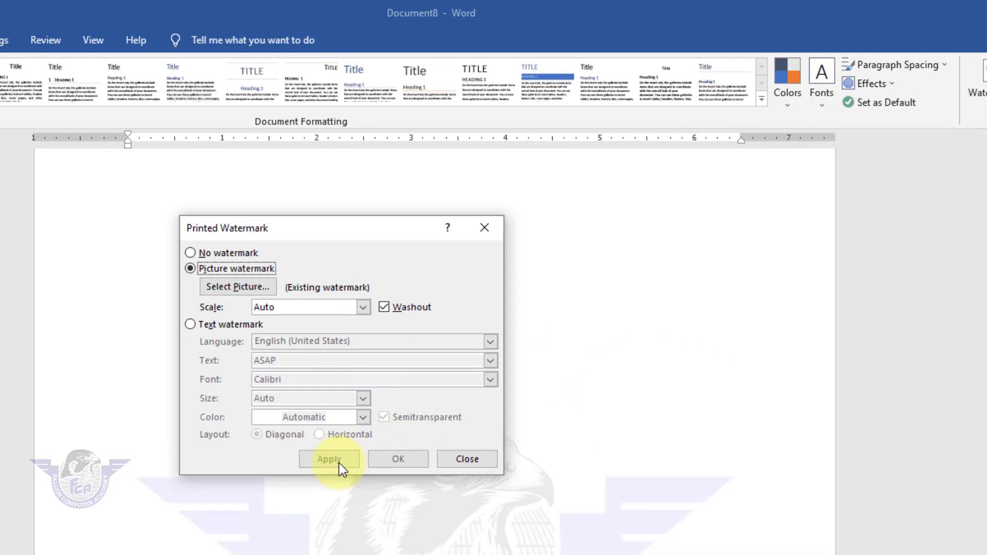
# Step: Close the watermark settings, check the washed-out logo in the print preview, and view the watermark gallery
pyautogui.click(468, 460)
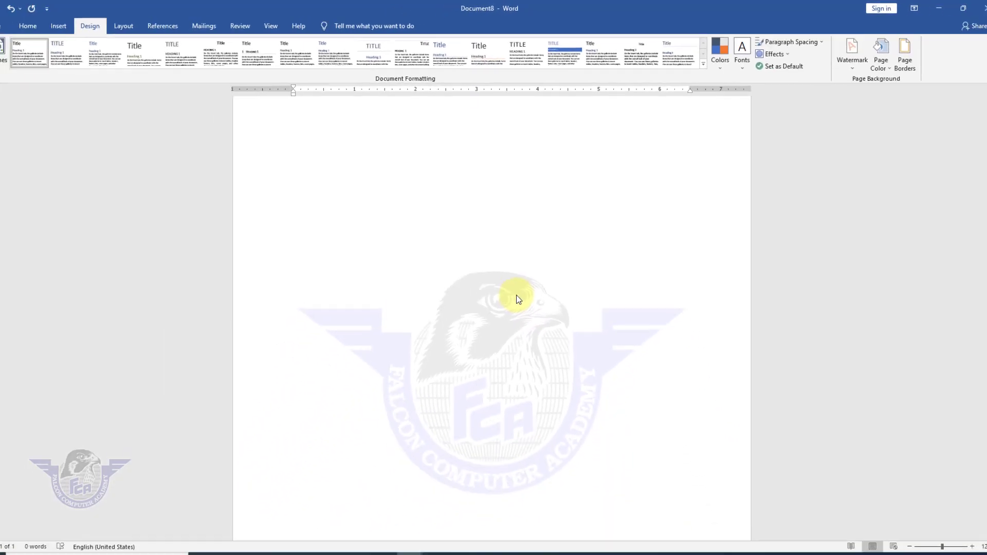
pyautogui.hotkey('ctrl', 'p')
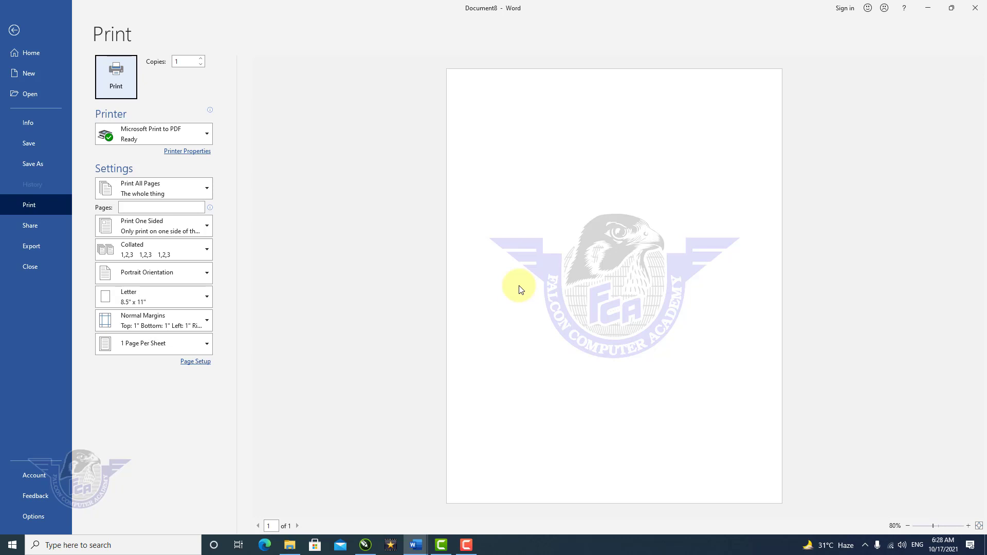
pyautogui.press('Escape')
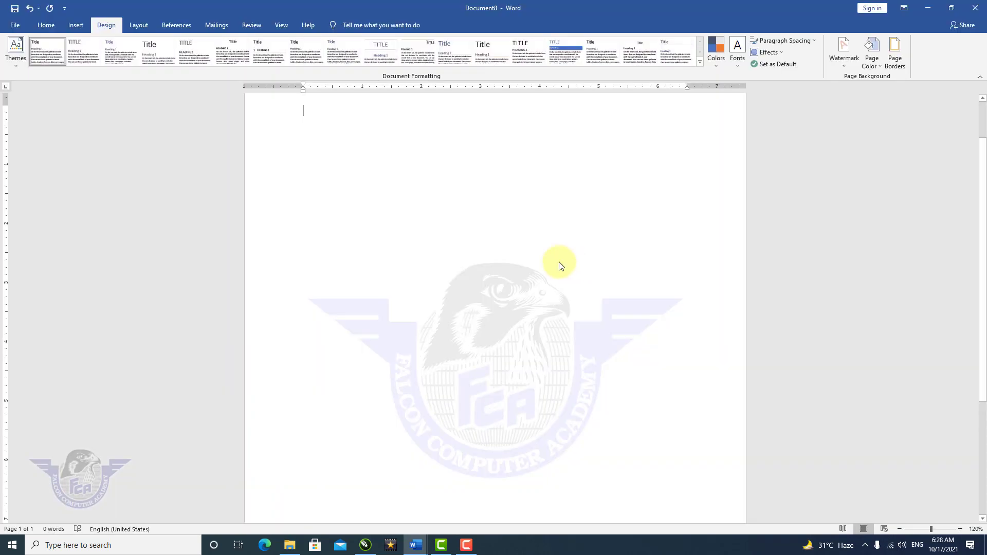
pyautogui.click(846, 49)
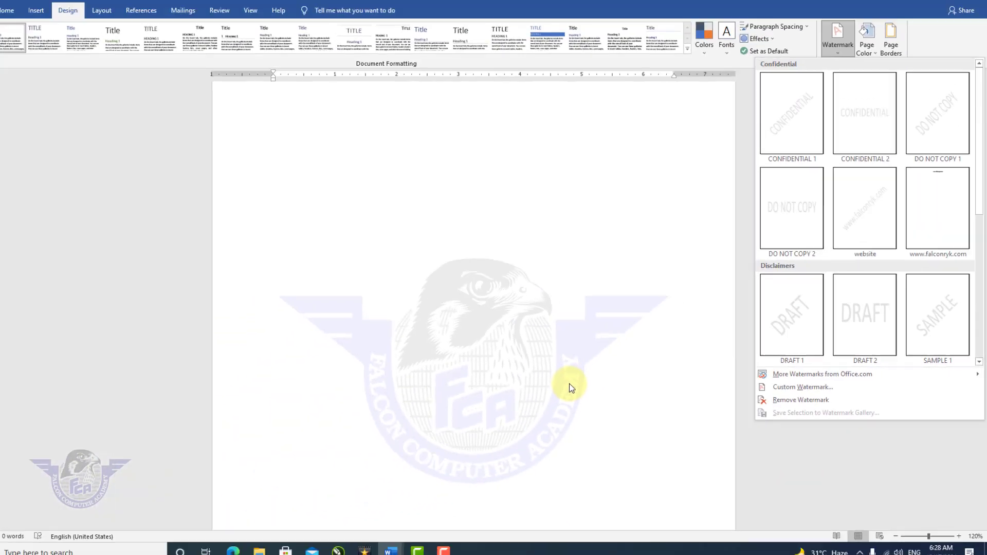
pyautogui.click(587, 381)
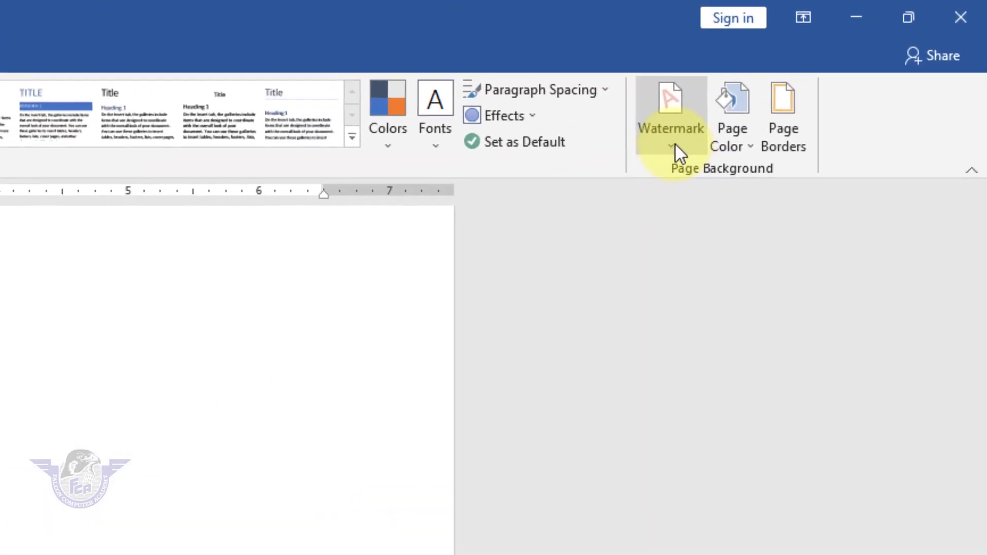
# Step: Open the custom watermark settings and apply a 100% scale to the existing logo watermark
pyautogui.click(666, 148)
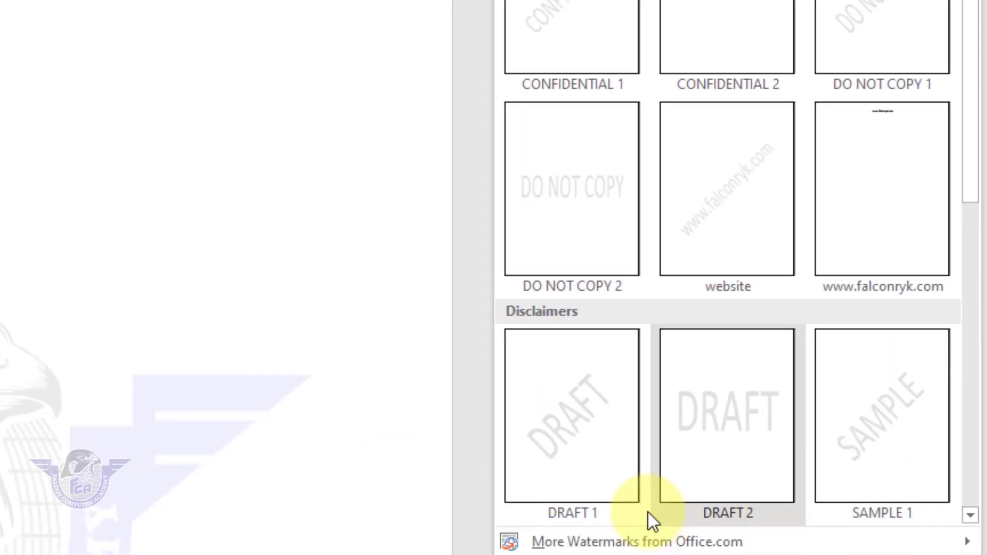
pyautogui.click(631, 465)
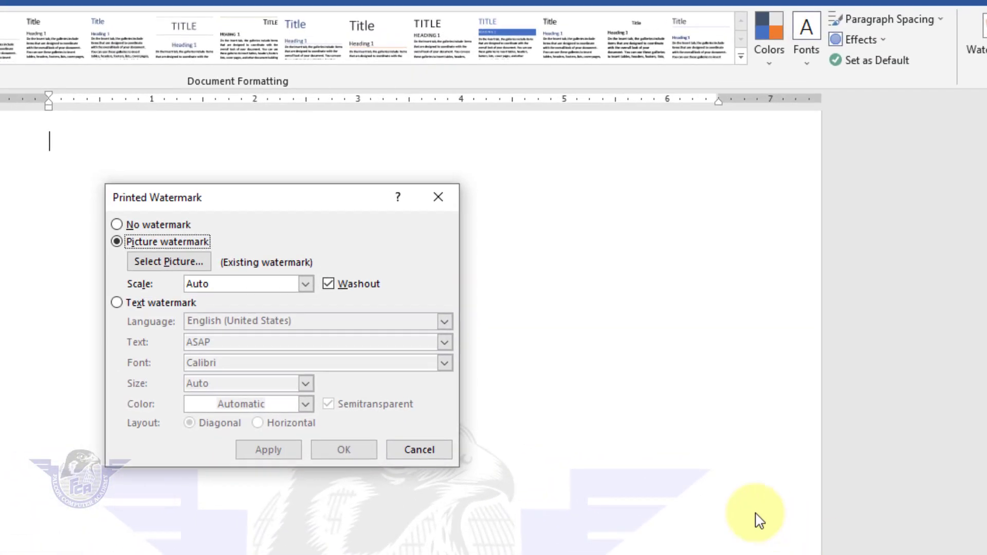
pyautogui.click(307, 286)
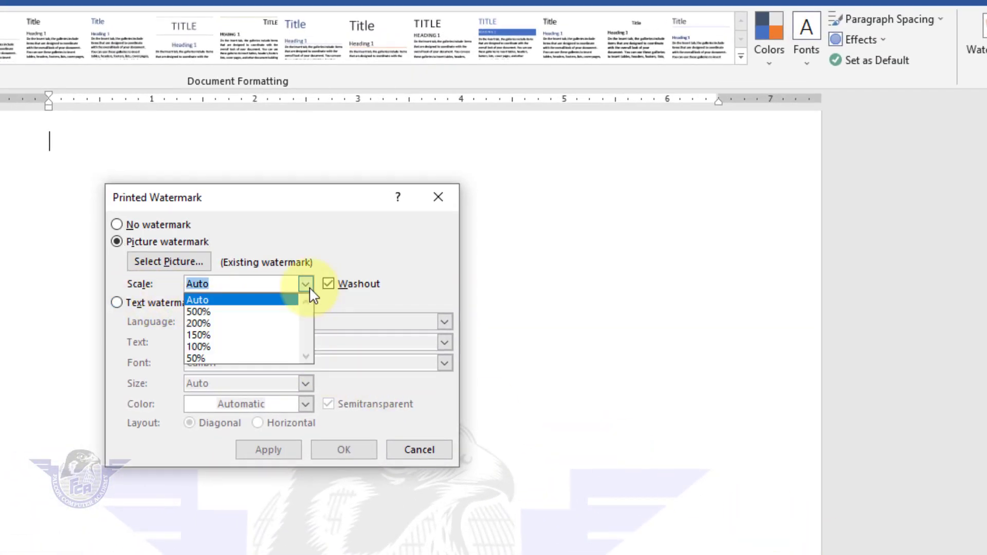
pyautogui.click(238, 345)
pyautogui.click(254, 447)
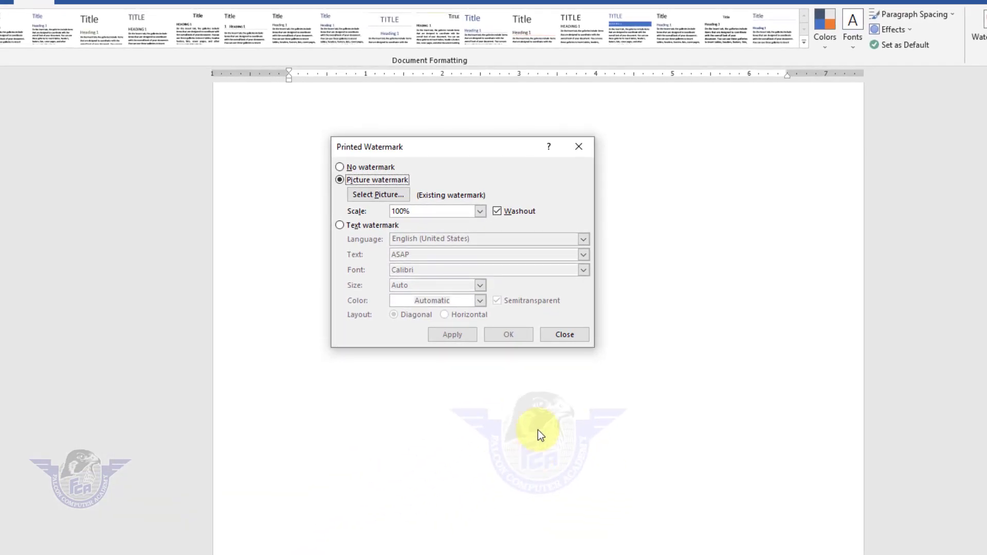
# Step: Try the logo watermark at 200% and at 500% scale, applying each to the page
pyautogui.click(480, 211)
pyautogui.click(440, 241)
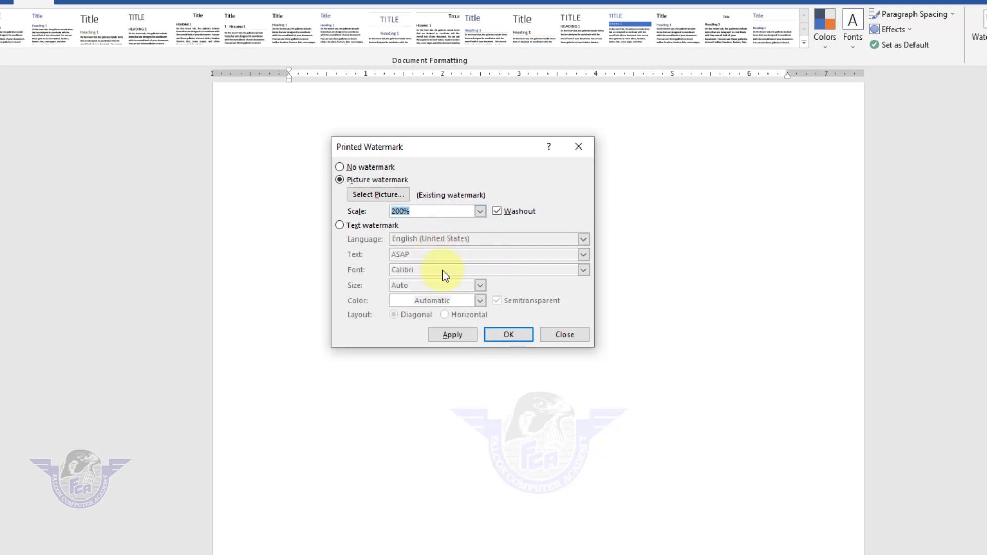
pyautogui.click(451, 335)
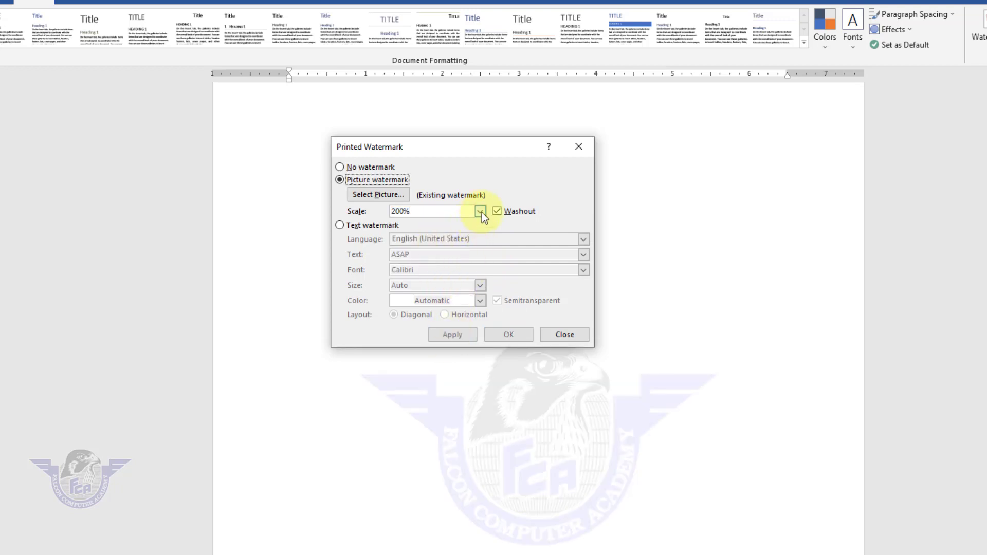
pyautogui.click(482, 212)
pyautogui.click(437, 230)
pyautogui.click(452, 335)
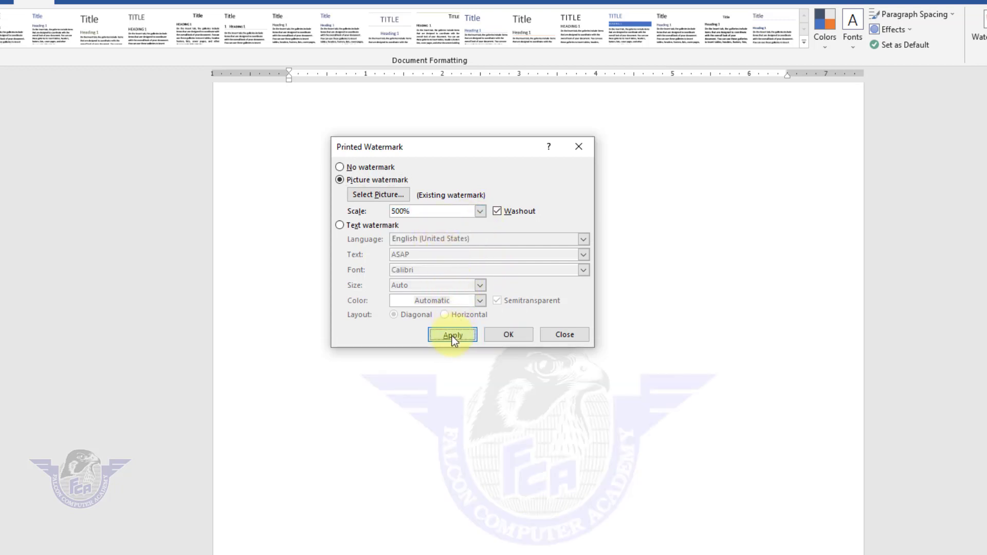
# Step: Set the logo watermark's scale back to Auto, apply it, and close the watermark settings
pyautogui.click(480, 211)
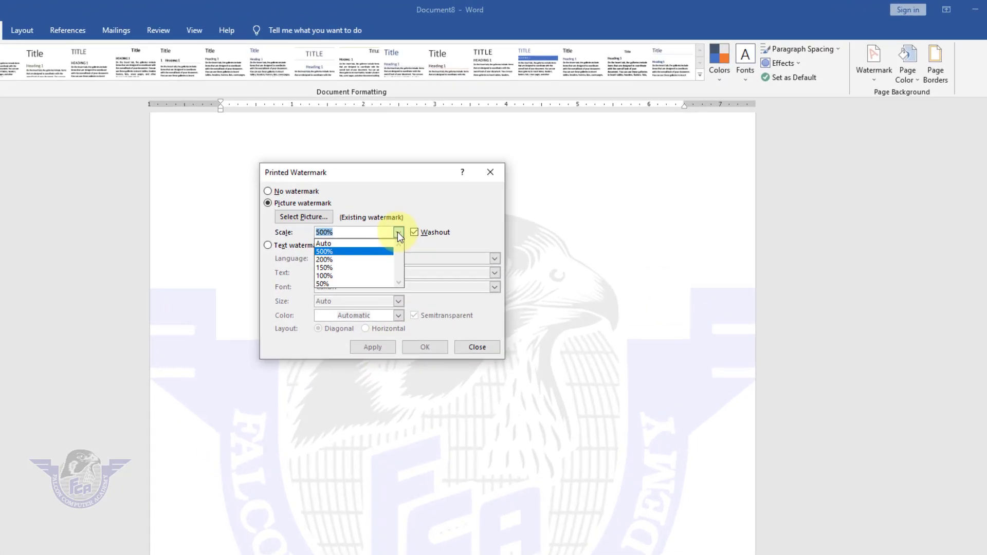
pyautogui.click(336, 243)
pyautogui.click(372, 347)
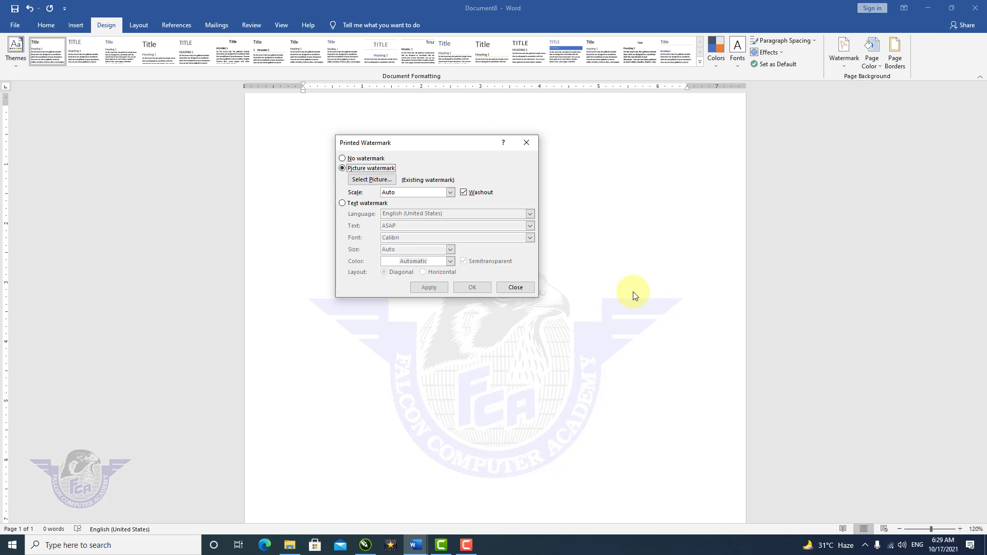
pyautogui.click(516, 286)
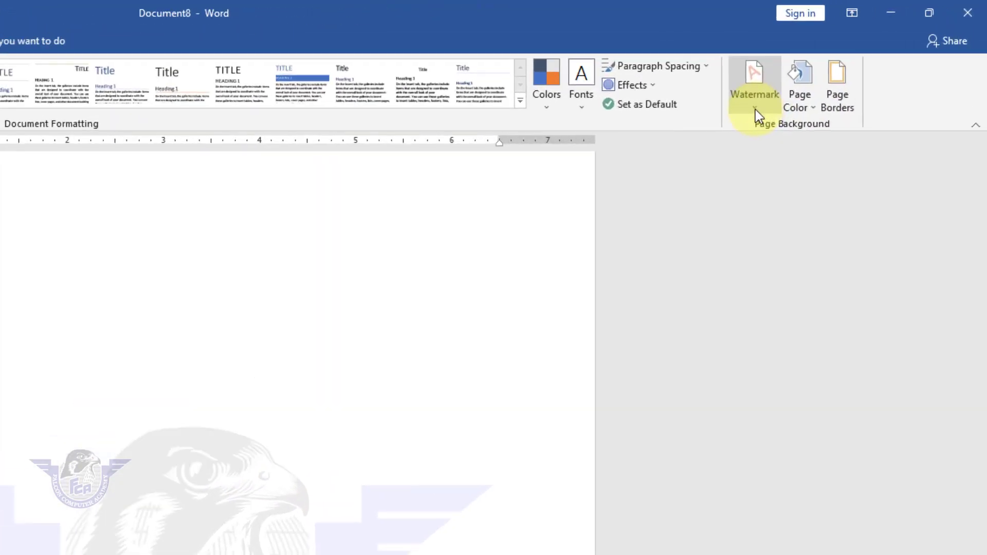
# Step: View the saved and built-in designs in the watermark gallery, and return to the start of the page
pyautogui.click(842, 54)
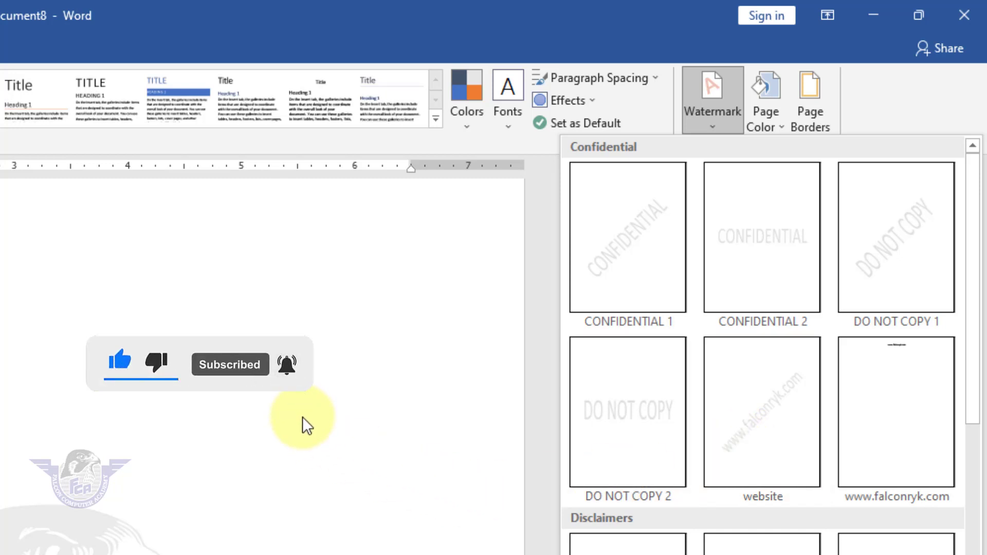
pyautogui.click(369, 469)
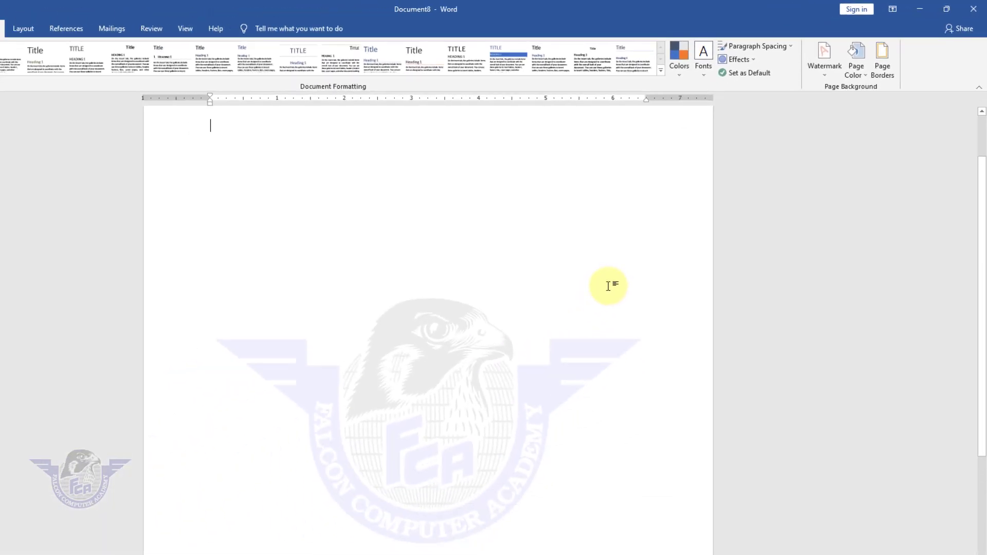
pyautogui.scroll(3, 609, 287)
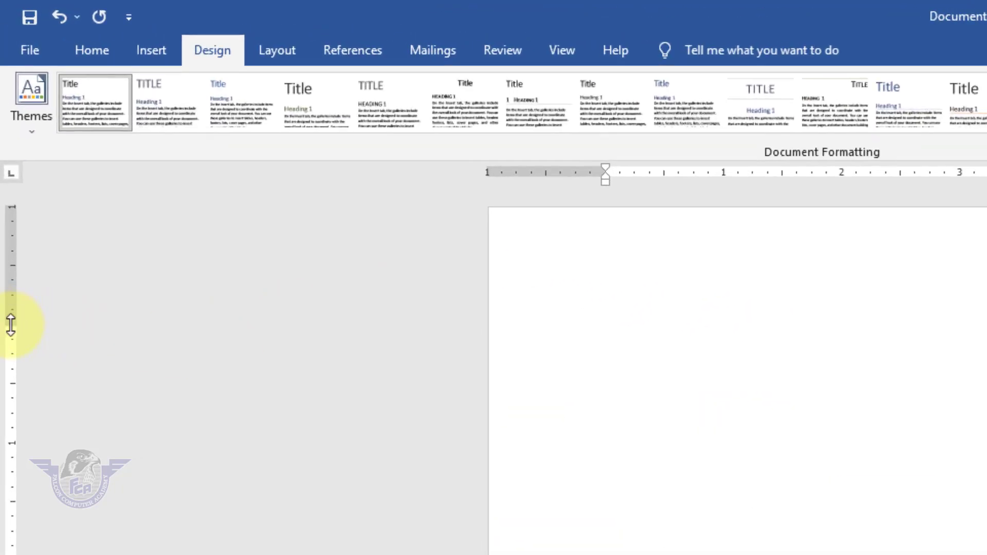
pyautogui.moveTo(10, 325); pyautogui.dragTo(9, 325)
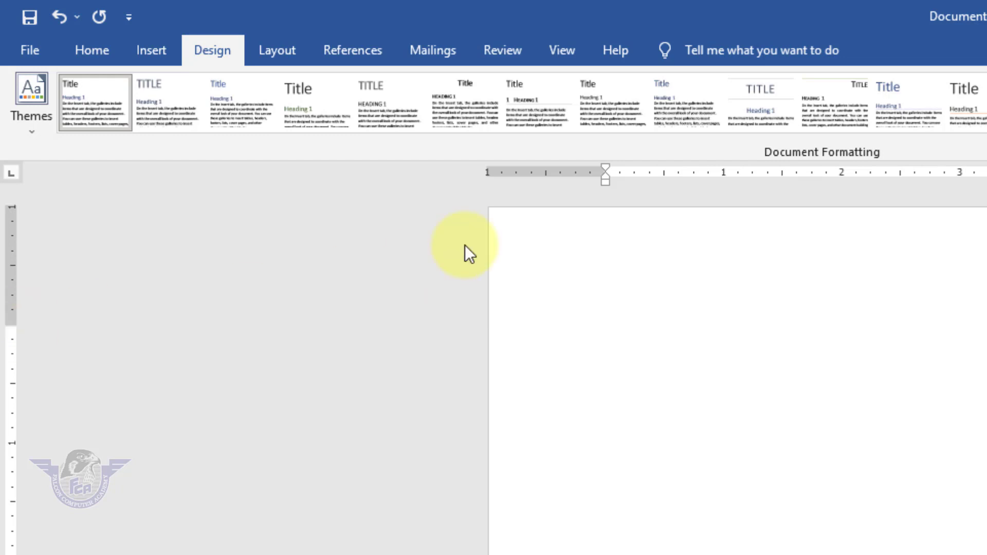
# Step: Open the page header for editing so that the logo watermark can be selected
pyautogui.doubleClick(743, 249)
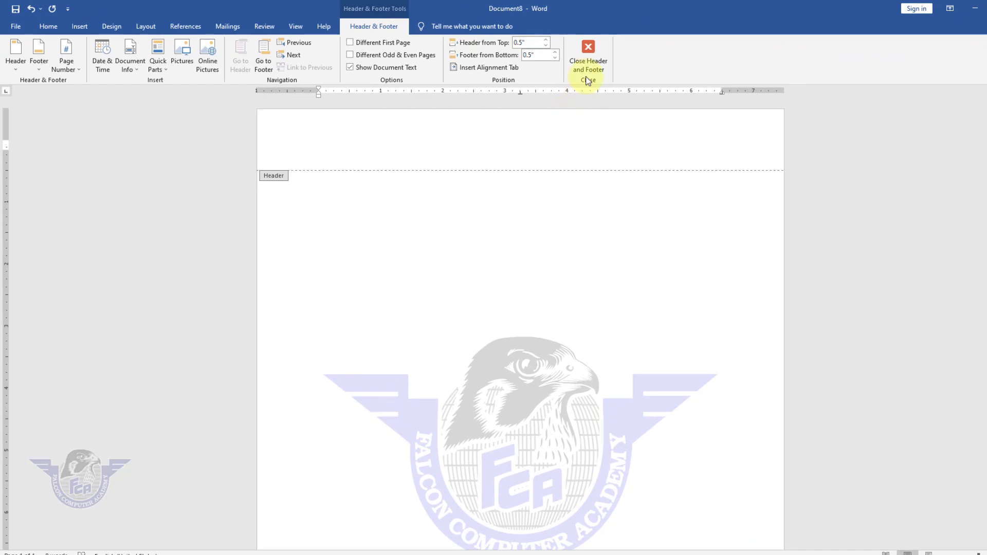
pyautogui.click(588, 62)
pyautogui.click(128, 46)
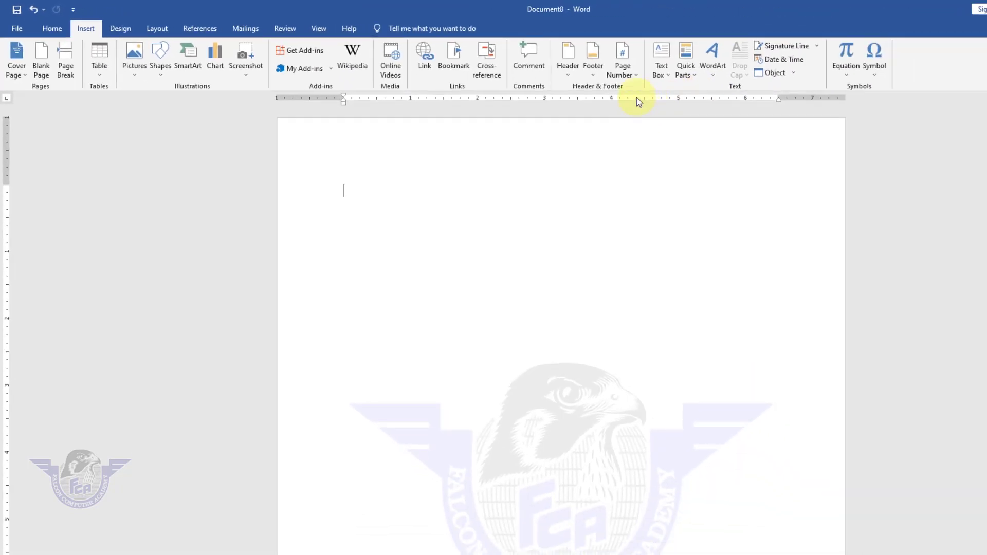
pyautogui.click(568, 54)
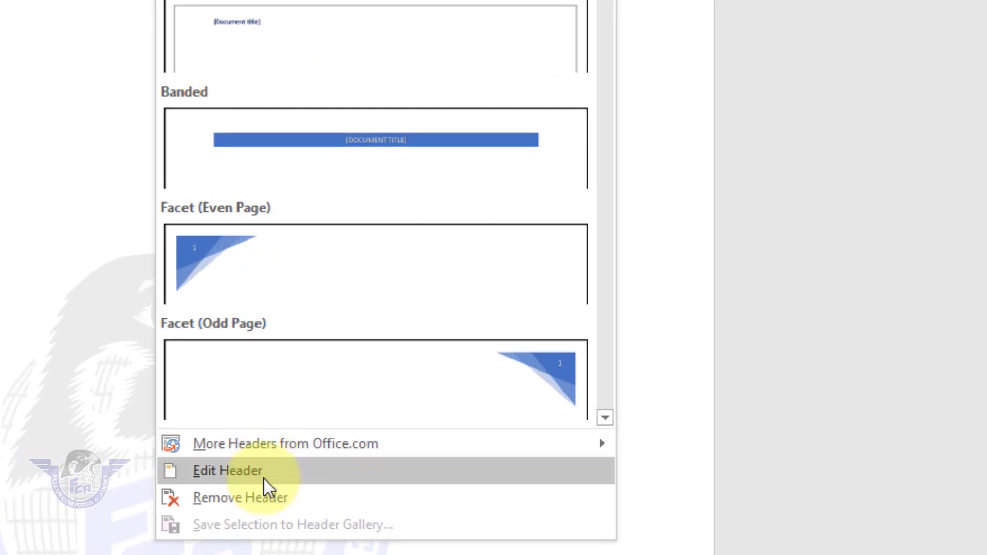
pyautogui.click(263, 477)
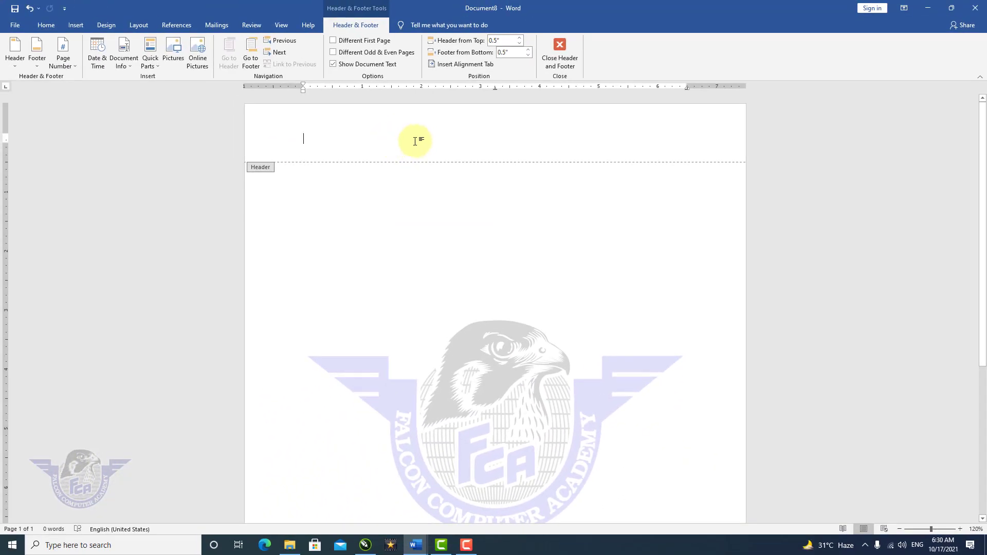
# Step: Try selecting everything in the header, including the logo watermark, with Select All, and clear the selection
pyautogui.hotkey('ctrl', 'a')
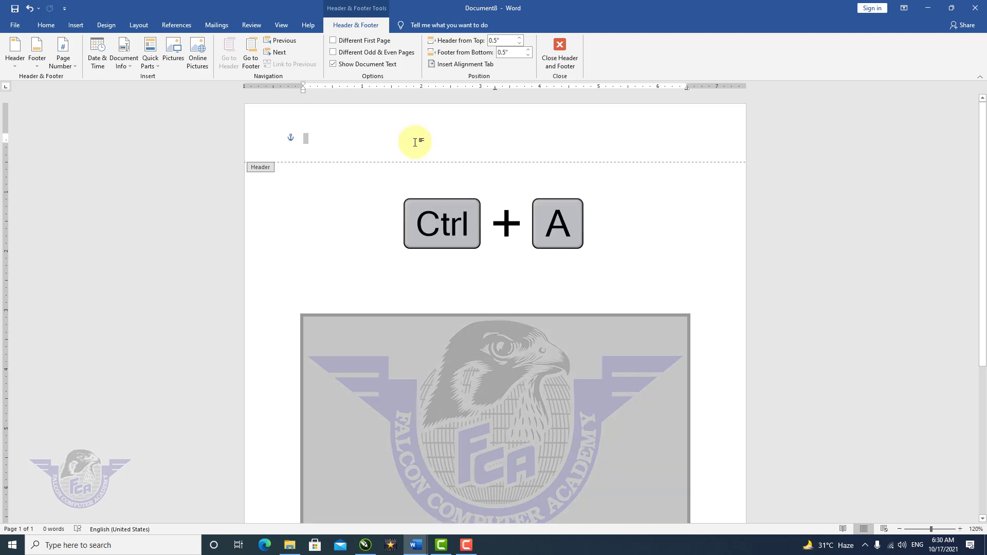
pyautogui.click(419, 144)
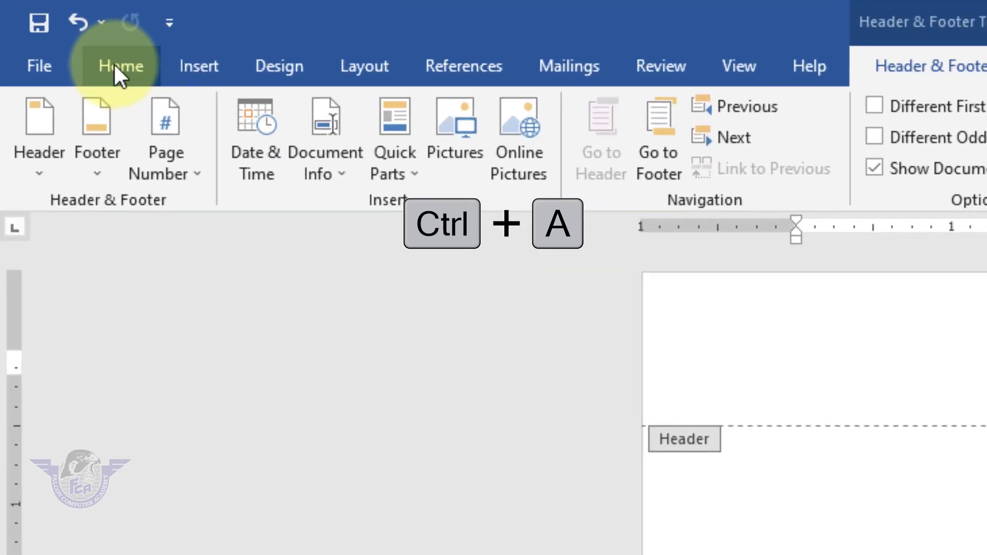
pyautogui.click(46, 25)
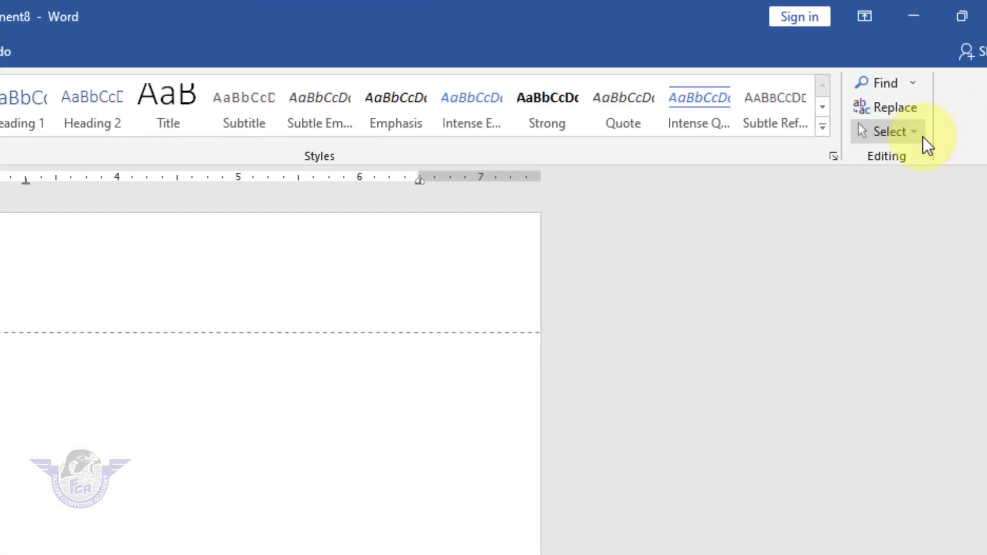
pyautogui.click(914, 132)
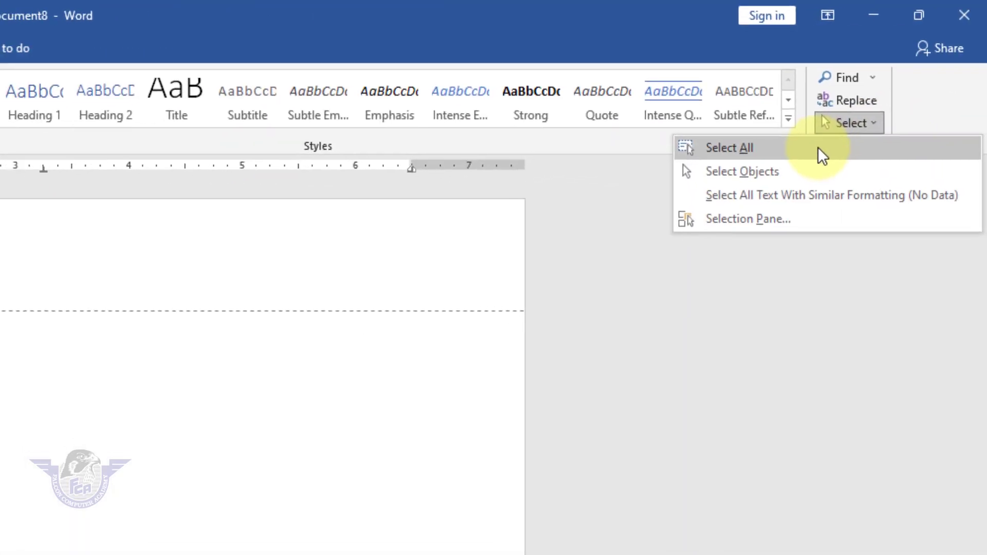
pyautogui.click(817, 154)
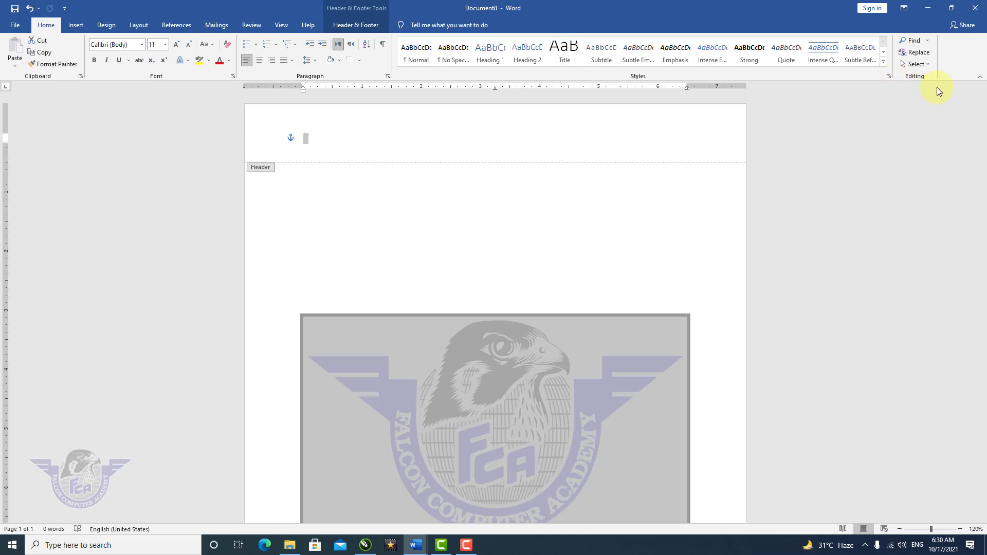
pyautogui.click(509, 132)
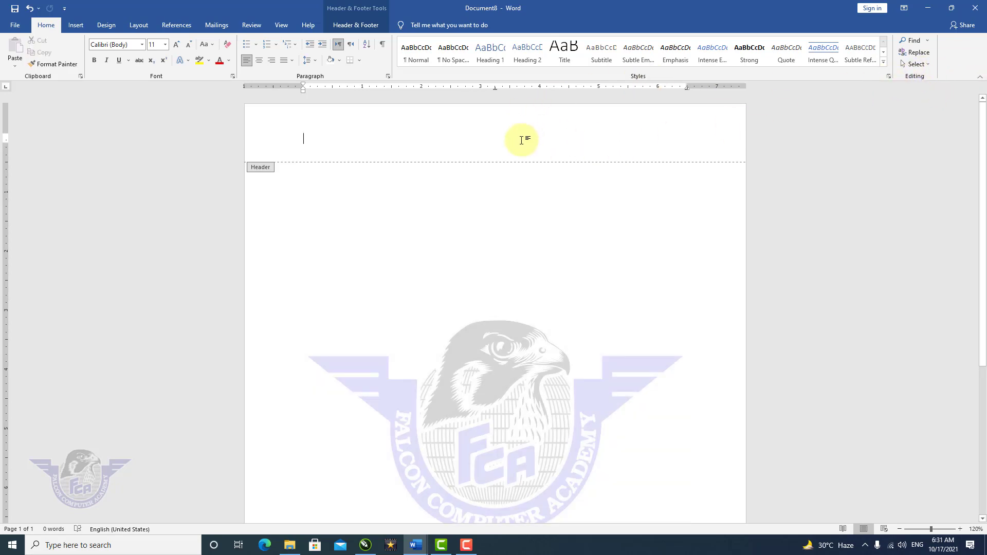
# Step: Select all header content including the logo watermark and save it as a building block named "logo" in the Watermarks gallery, category Confidential
pyautogui.hotkey('ctrl', 'a')
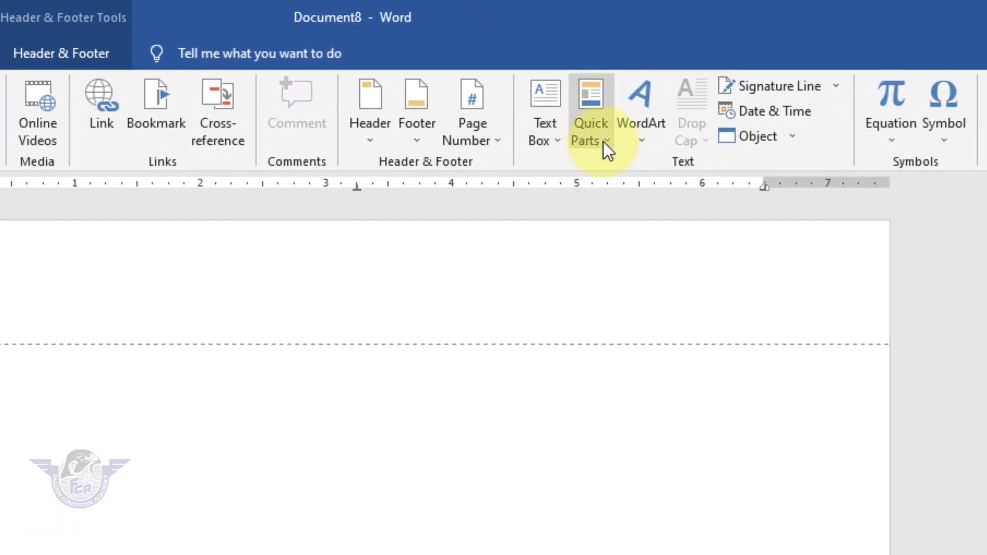
pyautogui.click(603, 141)
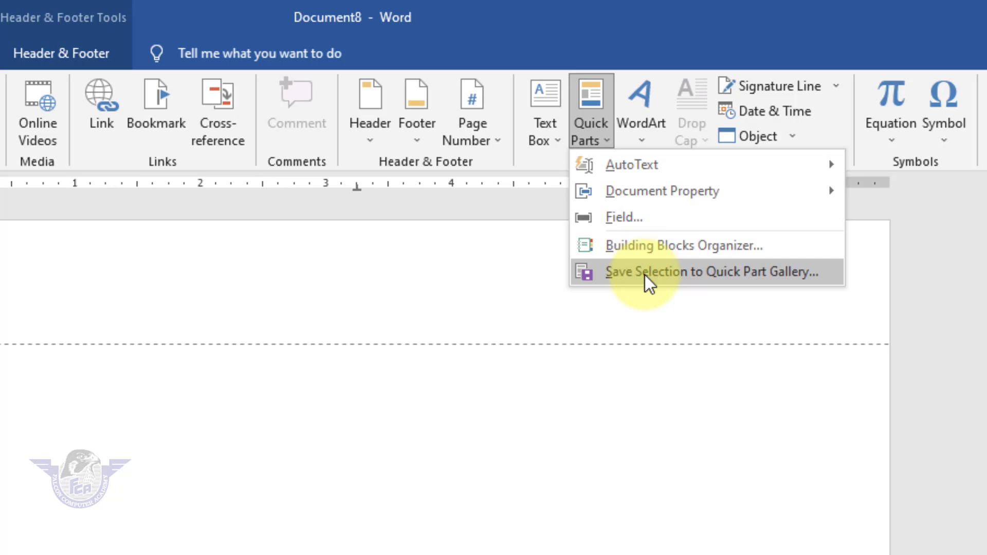
pyautogui.click(644, 272)
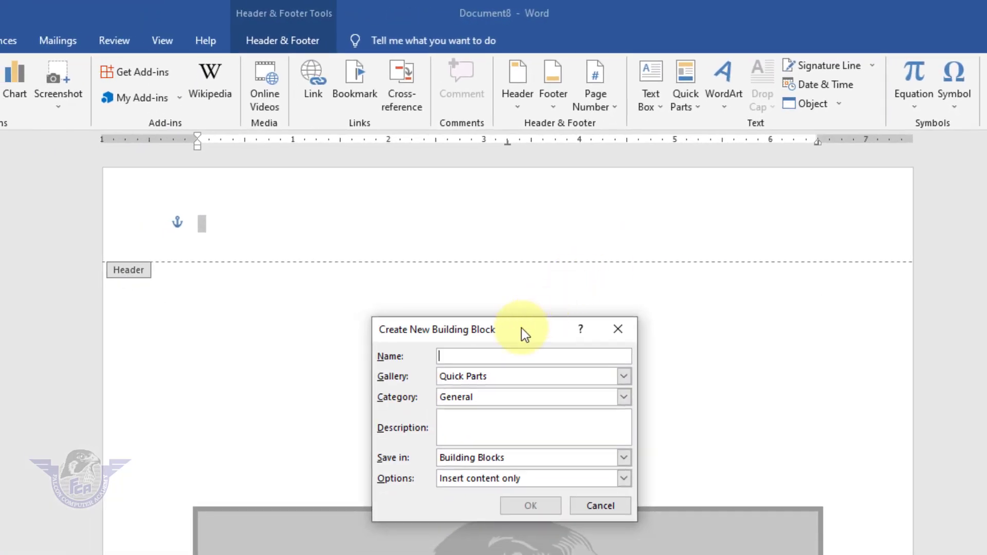
pyautogui.moveTo(520, 328); pyautogui.dragTo(784, 197)
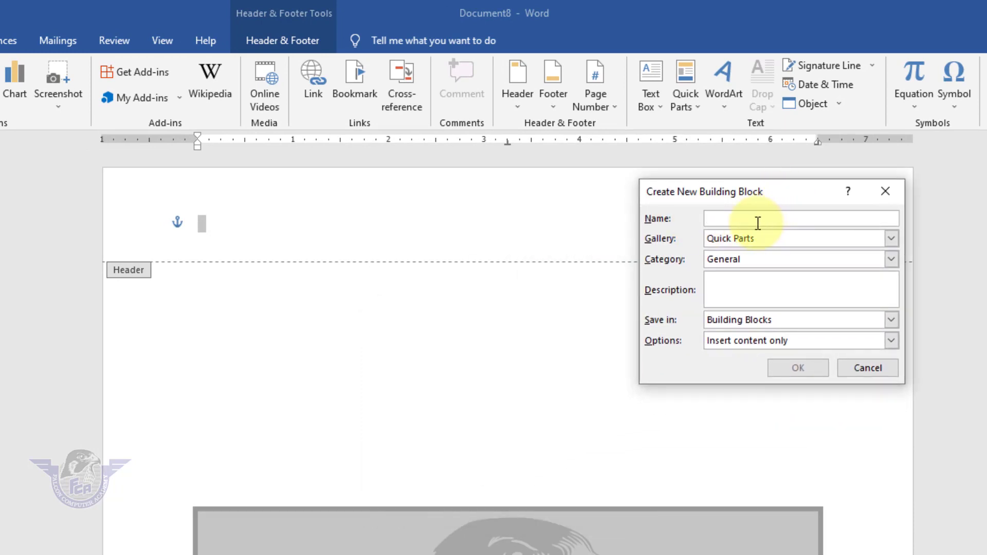
pyautogui.write('logo')
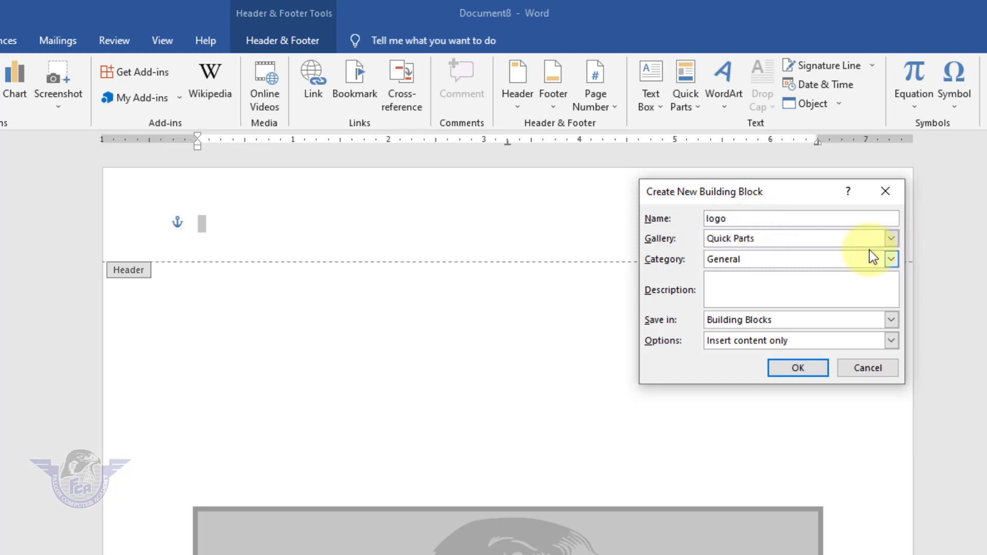
pyautogui.click(730, 240)
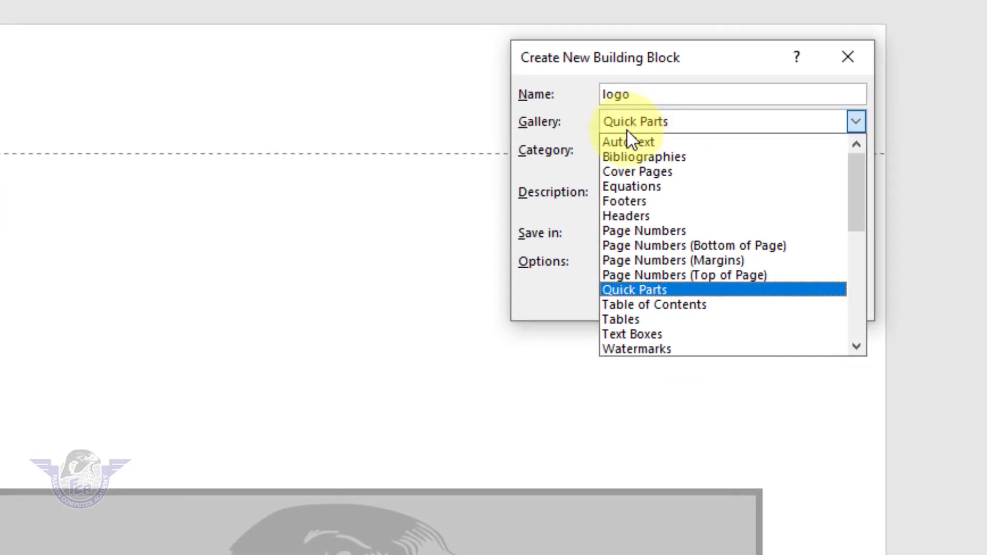
pyautogui.click(652, 348)
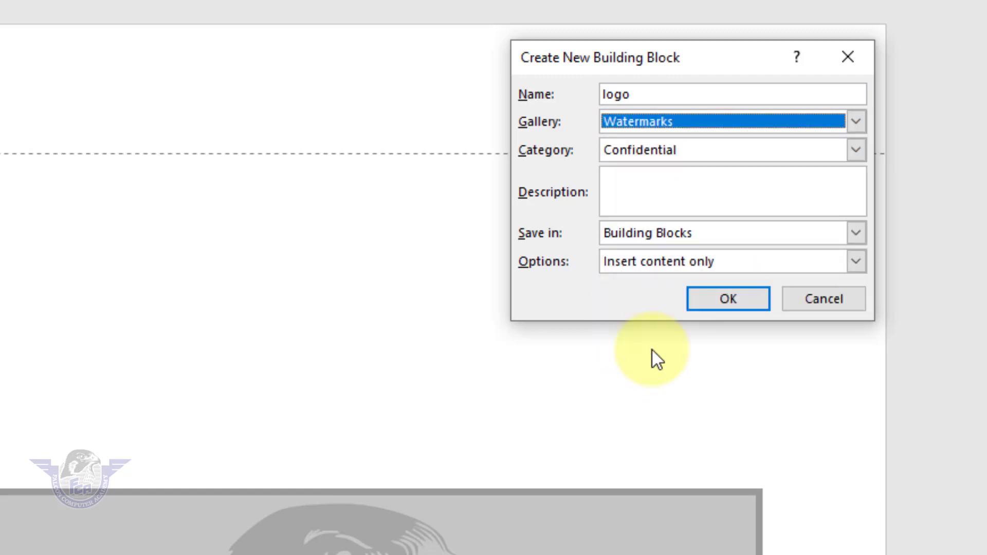
pyautogui.click(727, 293)
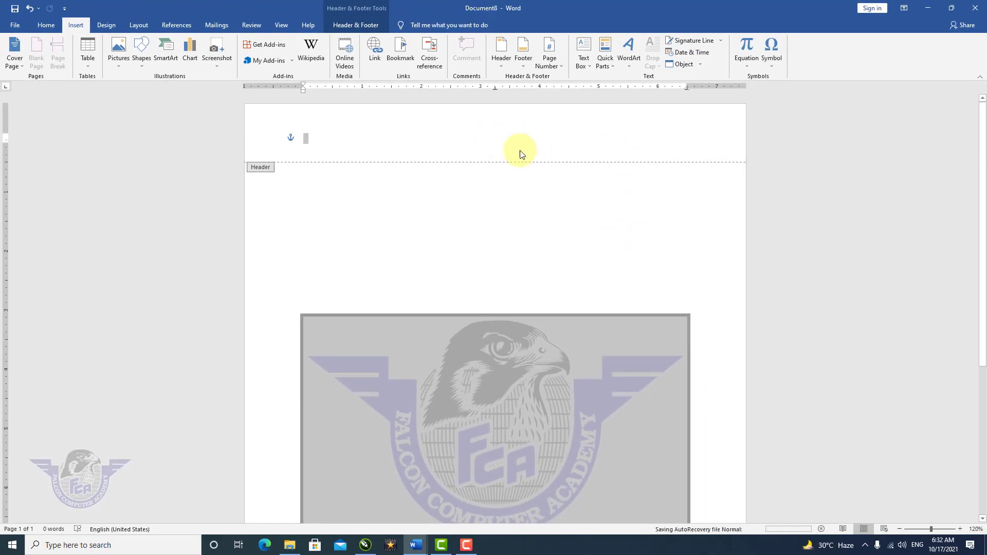
# Step: Deselect the header content and close header and footer editing
pyautogui.click(331, 137)
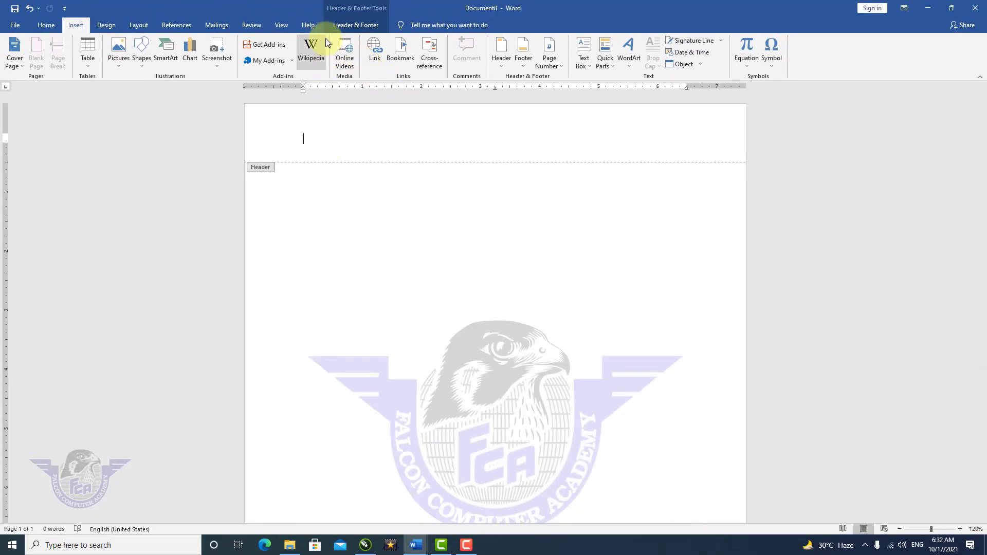
pyautogui.click(355, 25)
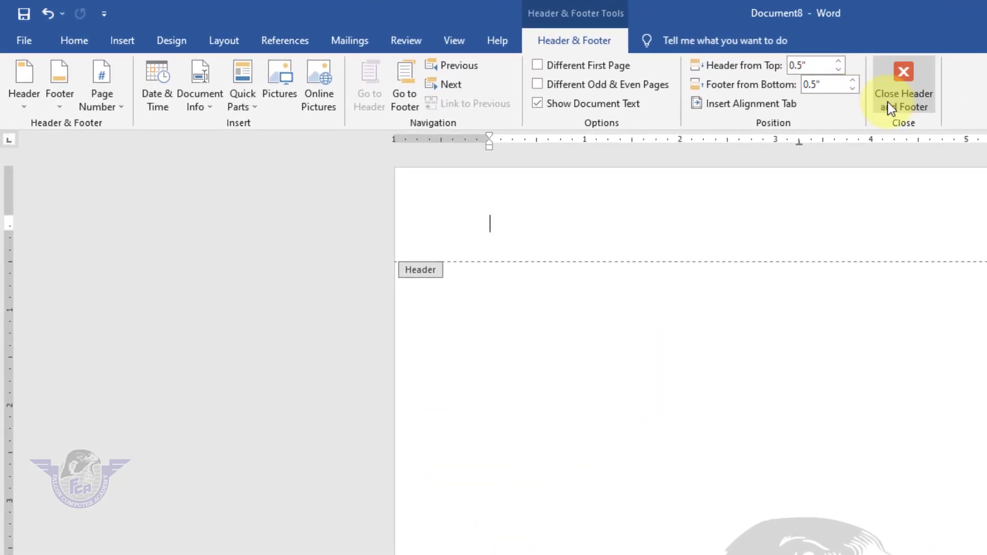
pyautogui.click(889, 103)
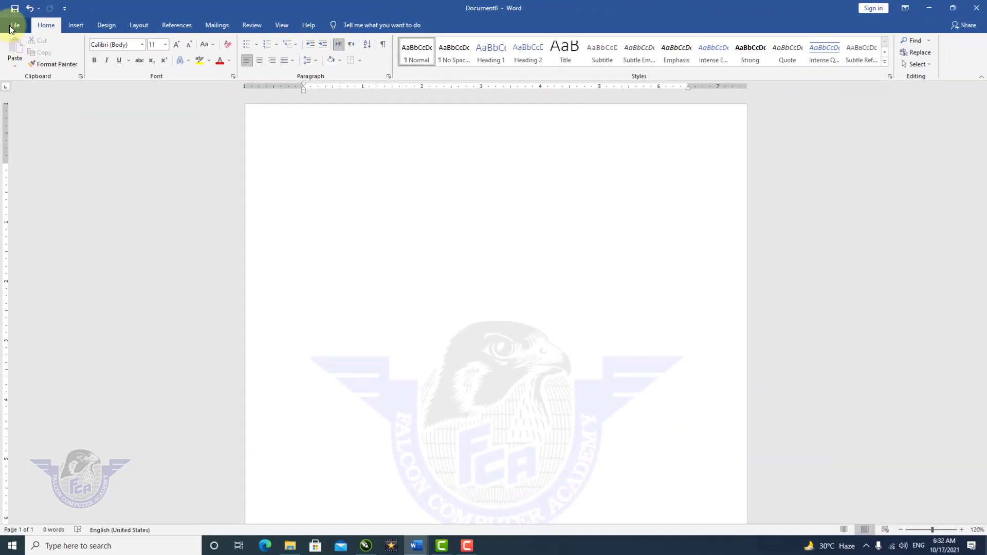
# Step: Create a new blank document and apply the saved "logo" watermark from the Confidential category
pyautogui.click(11, 26)
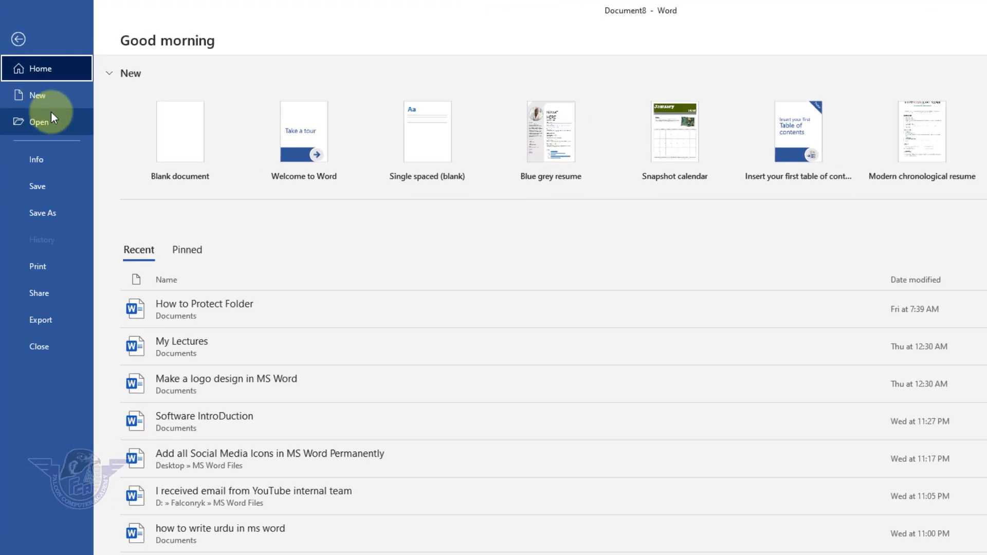
pyautogui.click(28, 73)
pyautogui.click(263, 222)
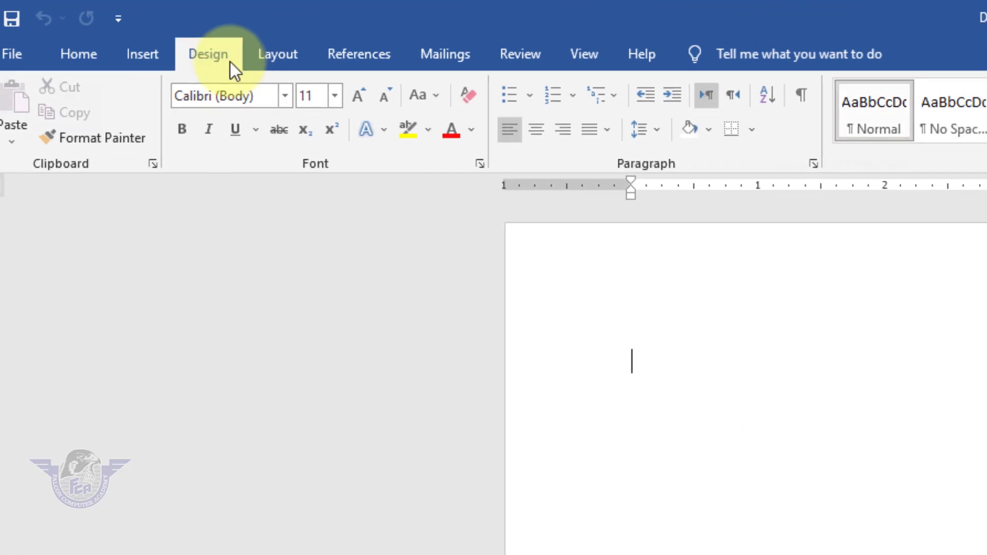
pyautogui.click(229, 54)
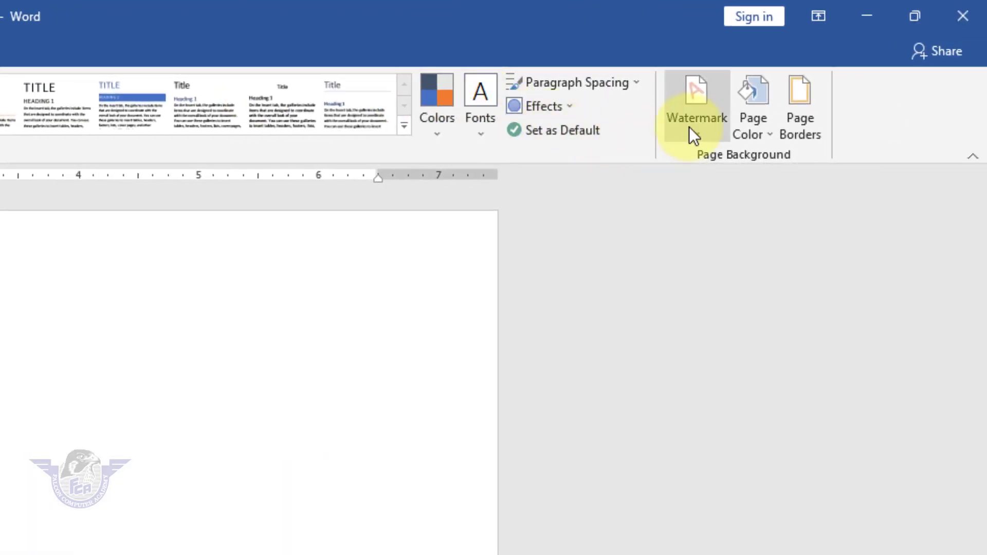
pyautogui.click(691, 130)
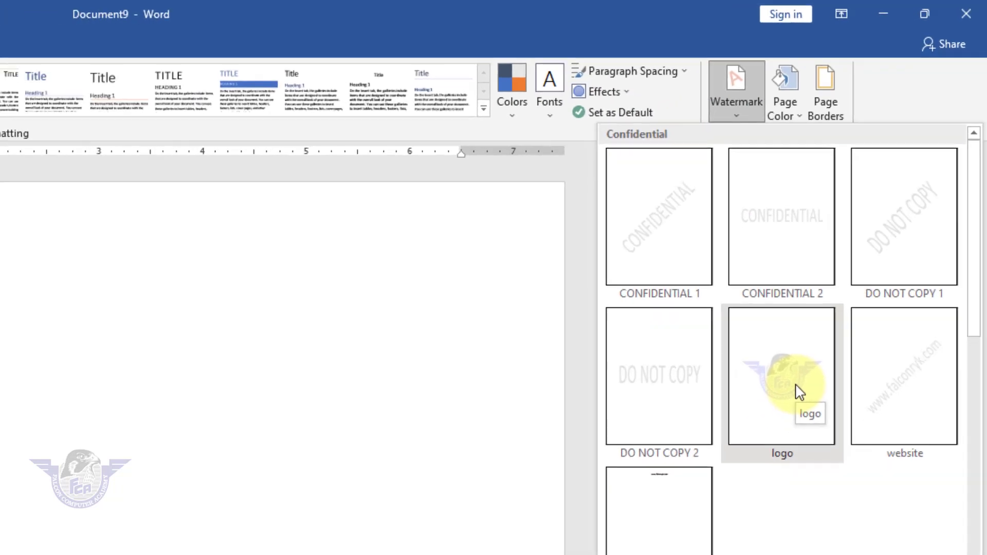
pyautogui.click(800, 392)
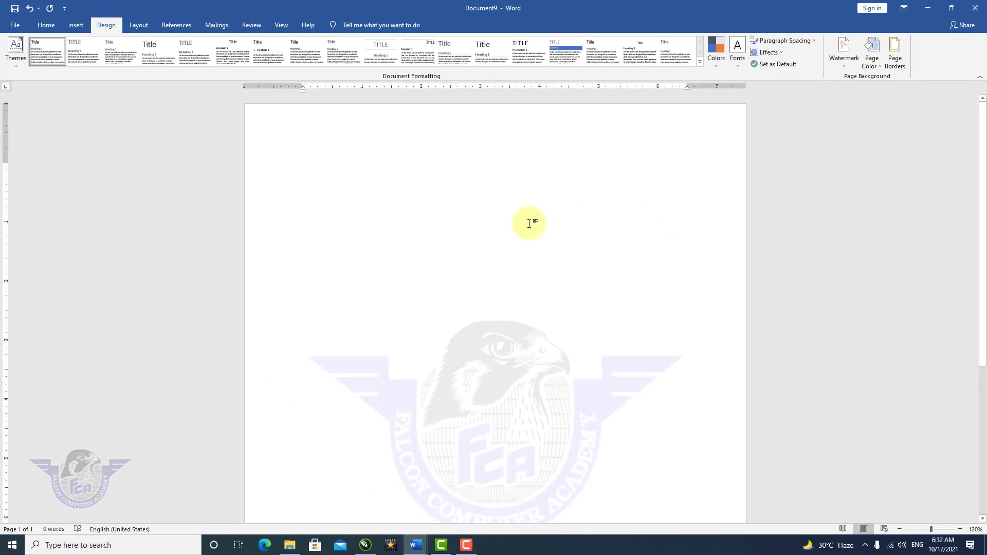
# Step: Add empty paragraphs until the document runs to three pages, and check the logo watermark on the pages
pyautogui.press('Return')
pyautogui.press('Return')
pyautogui.press('Return')
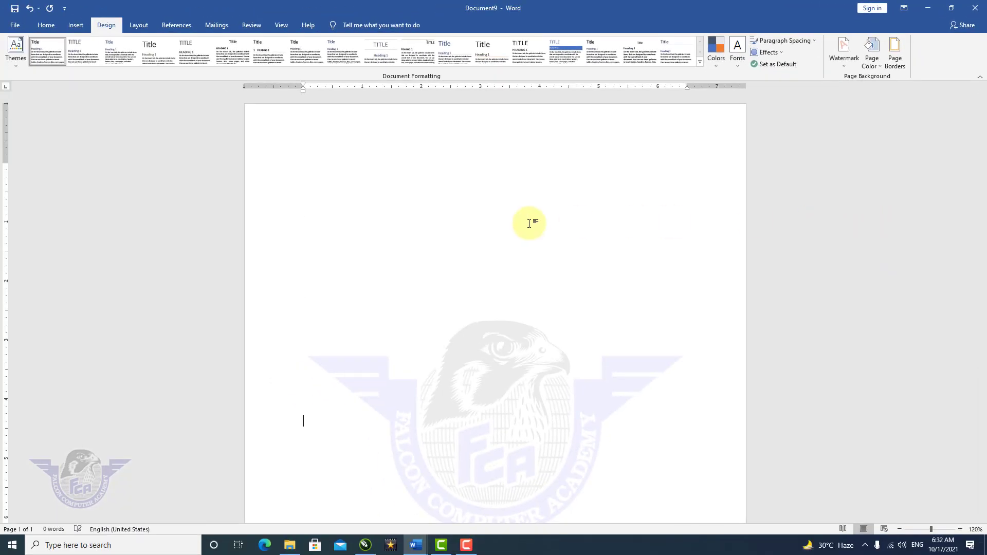
pyautogui.press('Return')
pyautogui.press('Return')
pyautogui.press('Return')
pyautogui.press('Return')
pyautogui.press('Return')
pyautogui.press('Return')
pyautogui.press('Return')
pyautogui.press('Return')
pyautogui.press('Return')
pyautogui.press('Return')
pyautogui.press('Return')
pyautogui.press('Return')
pyautogui.press('Return')
pyautogui.press('Return')
pyautogui.press('Return')
pyautogui.press('Return')
pyautogui.press('Return')
pyautogui.press('Return')
pyautogui.press('Return')
pyautogui.press('Return')
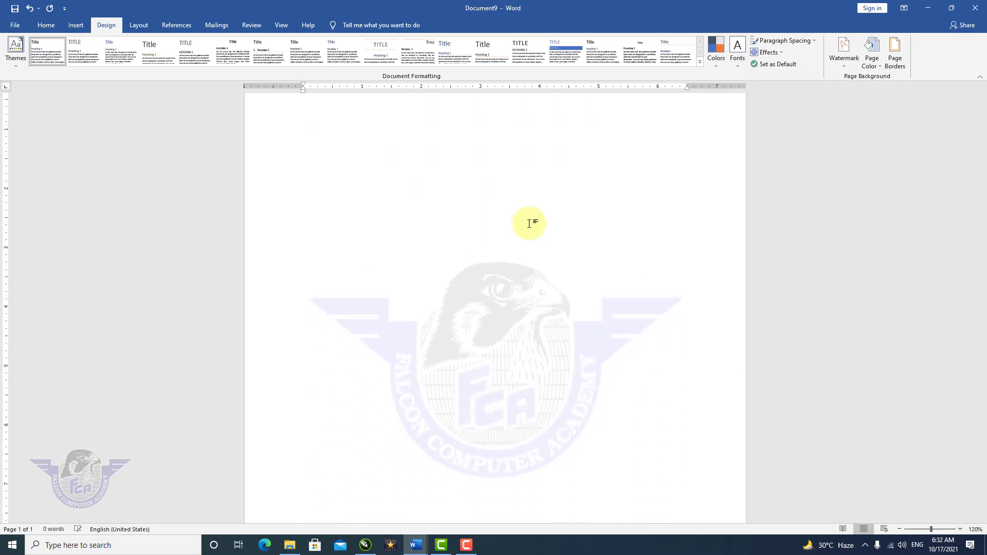
pyautogui.press('Return')
pyautogui.press('Return')
pyautogui.press('Return')
pyautogui.press('Return')
pyautogui.press('Return')
pyautogui.press('Return')
pyautogui.press('Return')
pyautogui.press('Return')
pyautogui.press('Return')
pyautogui.press('Return')
pyautogui.press('Return')
pyautogui.press('Return')
pyautogui.press('Return')
pyautogui.press('Return')
pyautogui.press('Return')
pyautogui.press('Return')
pyautogui.press('Return')
pyautogui.press('Return')
pyautogui.press('Return')
pyautogui.press('Return')
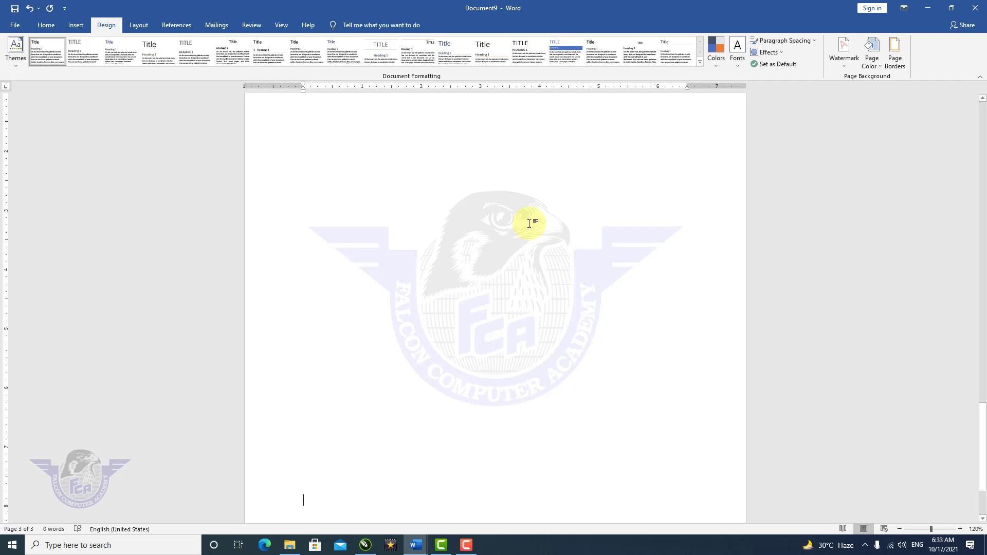
pyautogui.scroll(10, 524, 232)
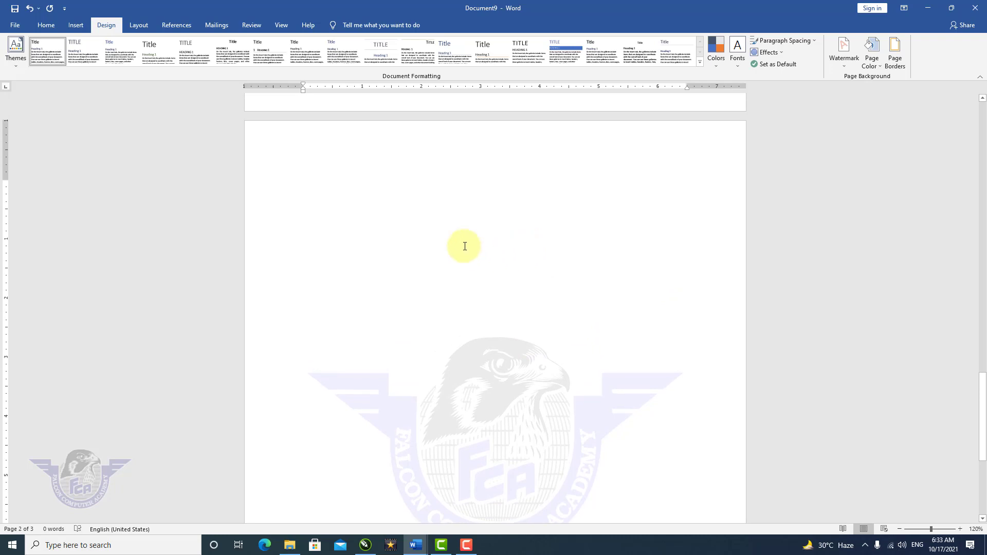
# Step: Open the header for editing, shrink the logo watermark proportionally about its centre to less than half its width, and close the header
pyautogui.click(76, 28)
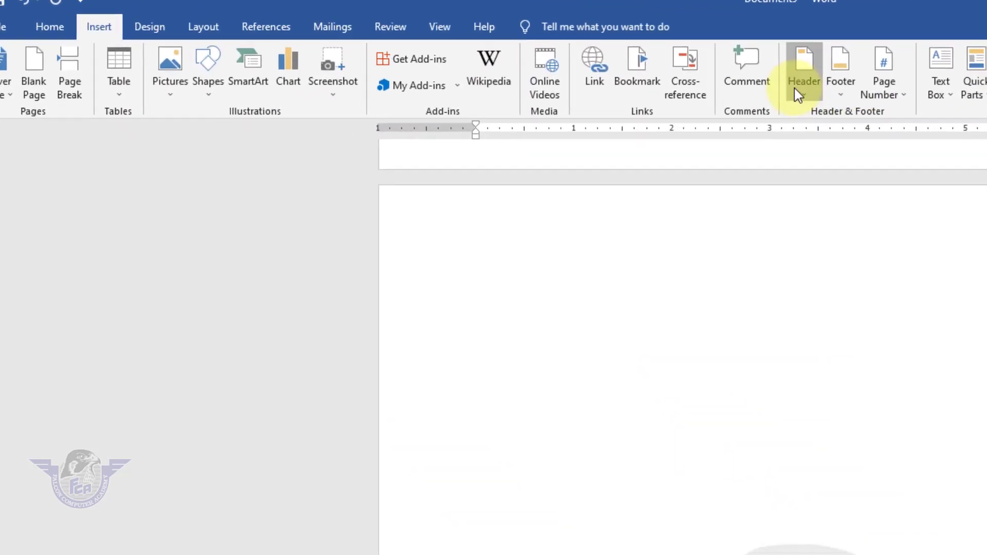
pyautogui.click(800, 88)
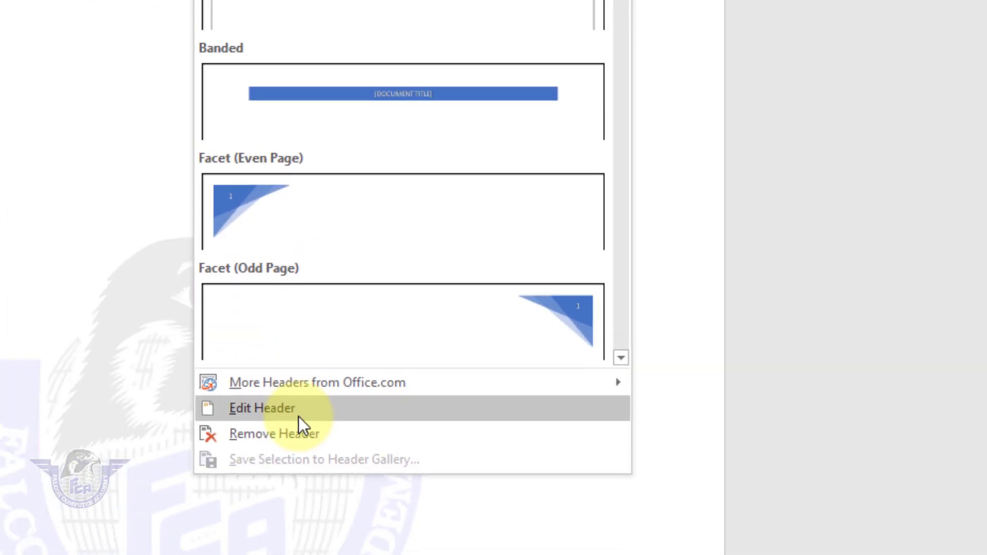
pyautogui.click(299, 418)
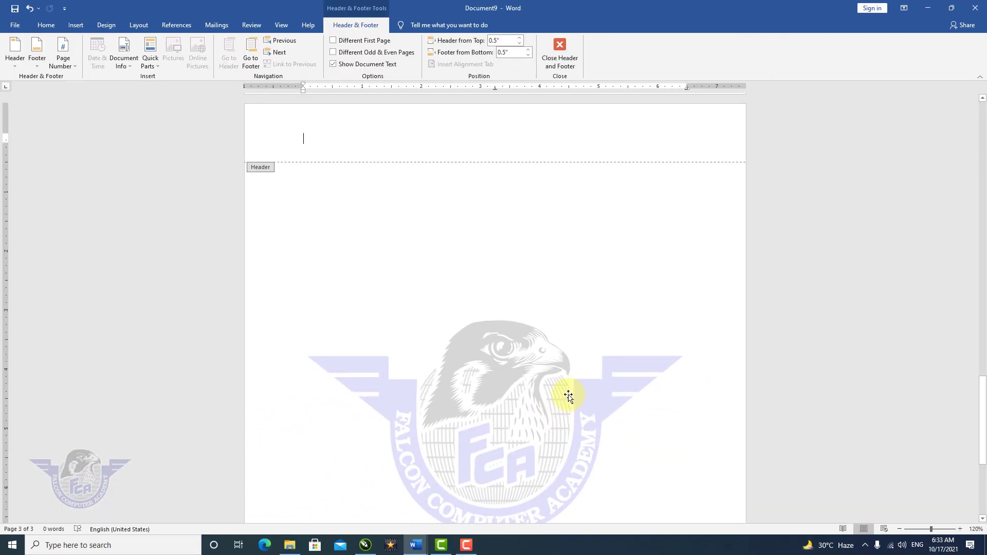
pyautogui.click(568, 396)
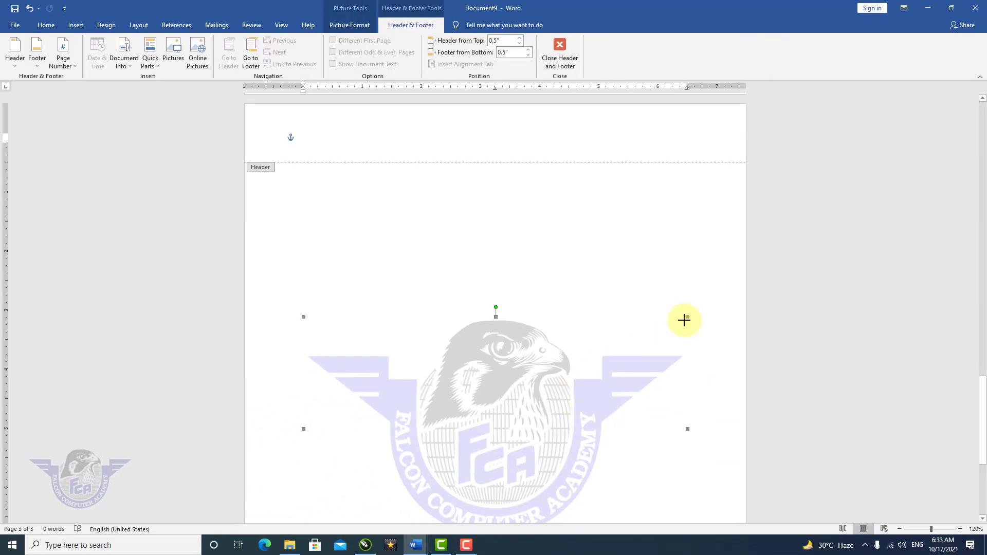
pyautogui.moveTo(687, 317); pyautogui.dragTo(596, 370)
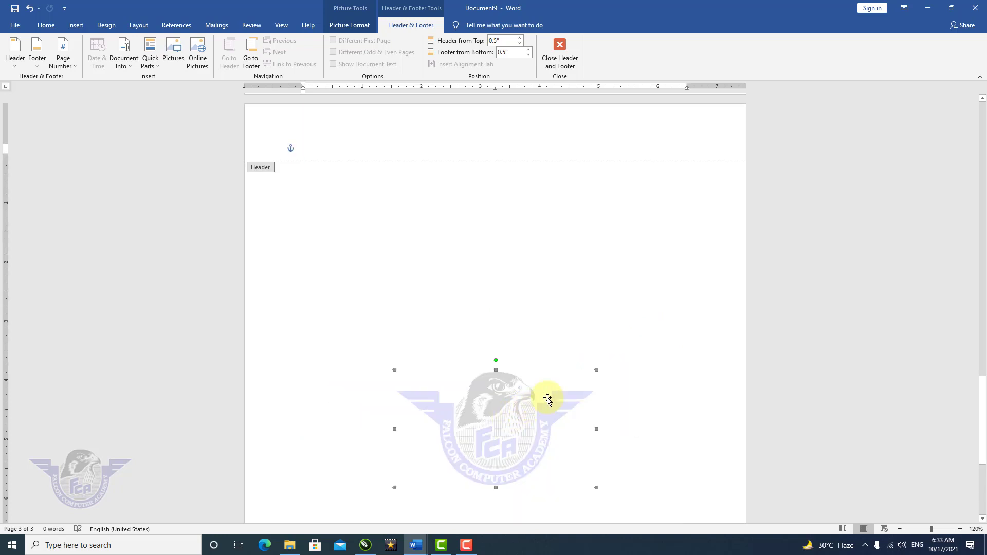
pyautogui.moveTo(597, 370)
pyautogui.mouseDown()
pyautogui.moveTo(569, 392)
pyautogui.moveTo(581, 379)
pyautogui.mouseUp()
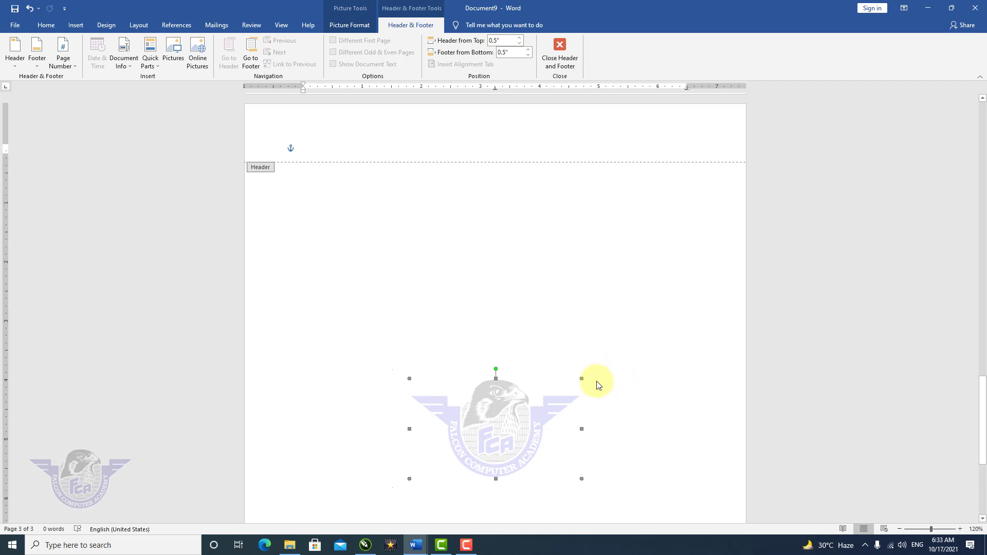
pyautogui.moveTo(580, 380)
pyautogui.mouseDown()
pyautogui.moveTo(582, 392)
pyautogui.moveTo(579, 382)
pyautogui.mouseUp()
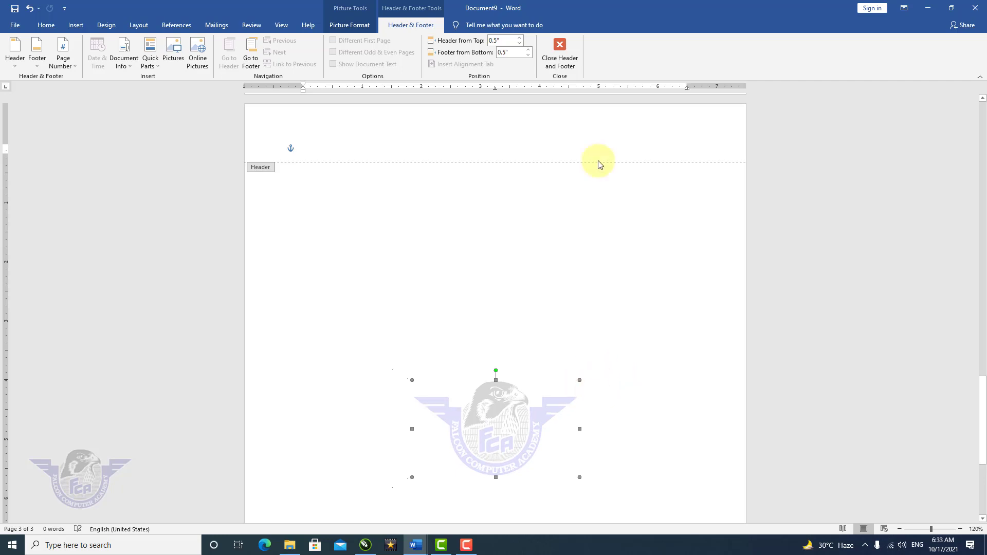
pyautogui.click(562, 61)
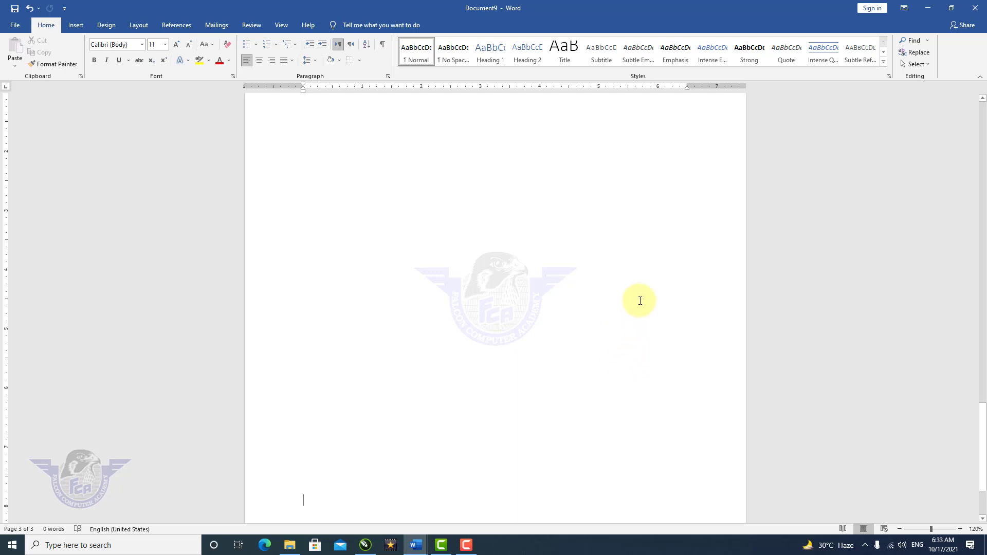
# Step: Create another new blank document
pyautogui.click(16, 25)
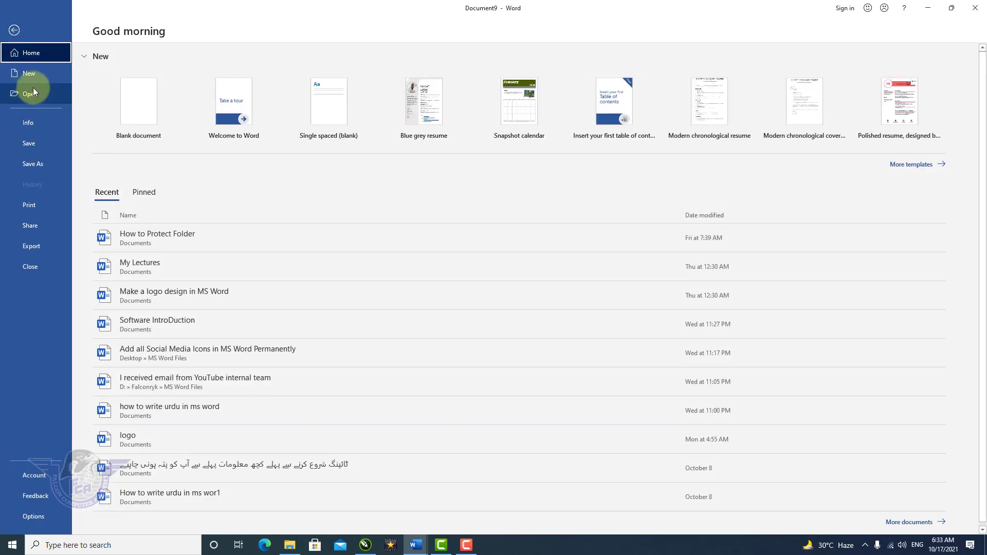
pyautogui.click(30, 75)
pyautogui.click(130, 103)
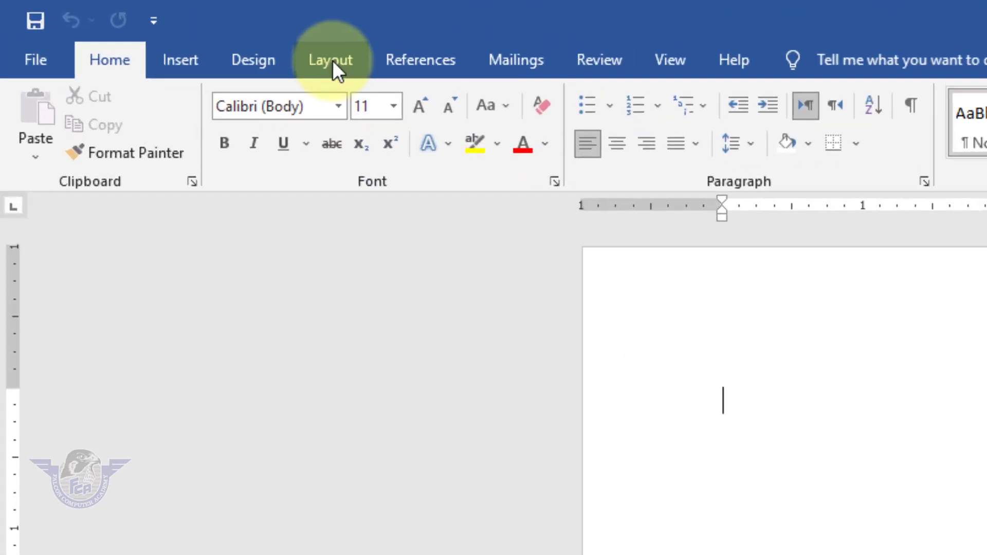
# Step: Start a custom text watermark with the text "Falcon Computer Academy"
pyautogui.click(114, 27)
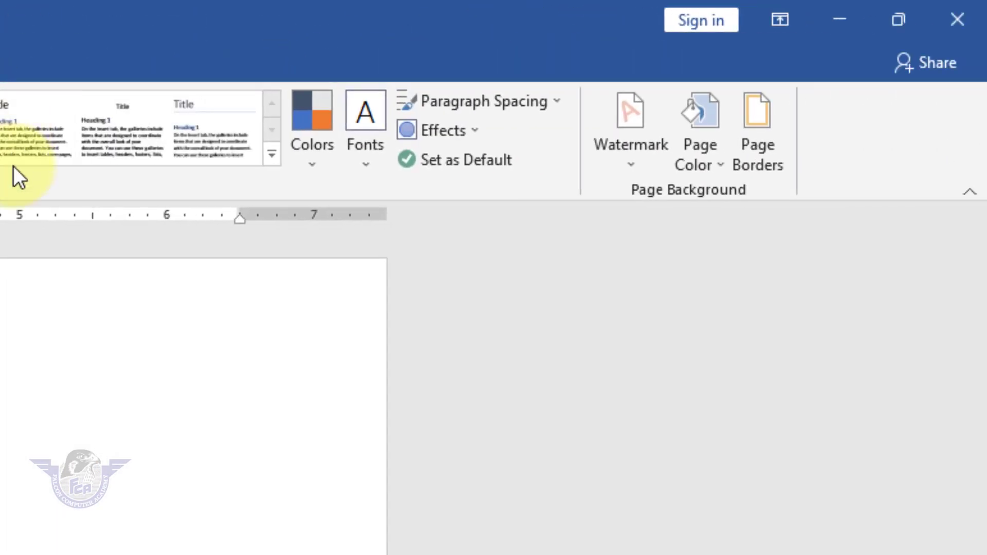
pyautogui.click(643, 156)
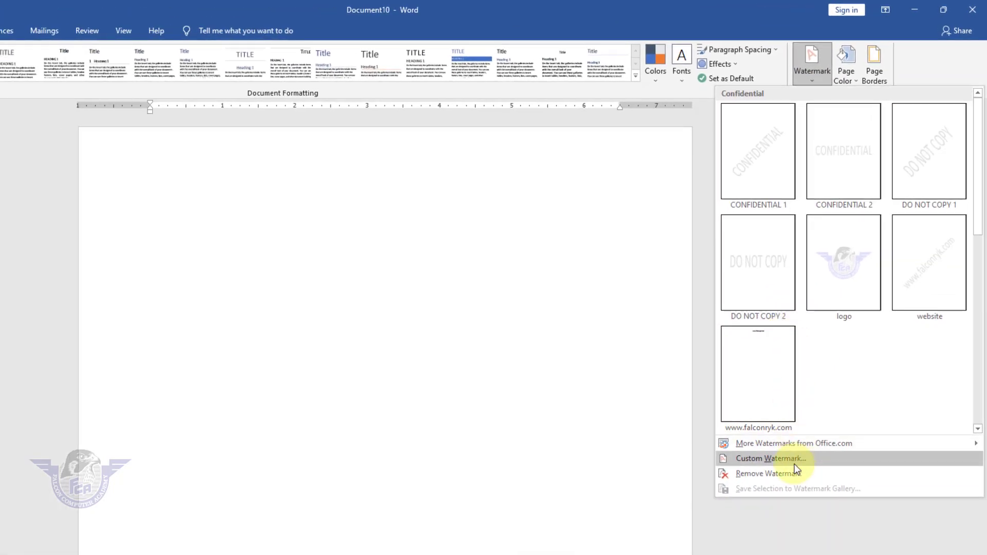
pyautogui.click(795, 463)
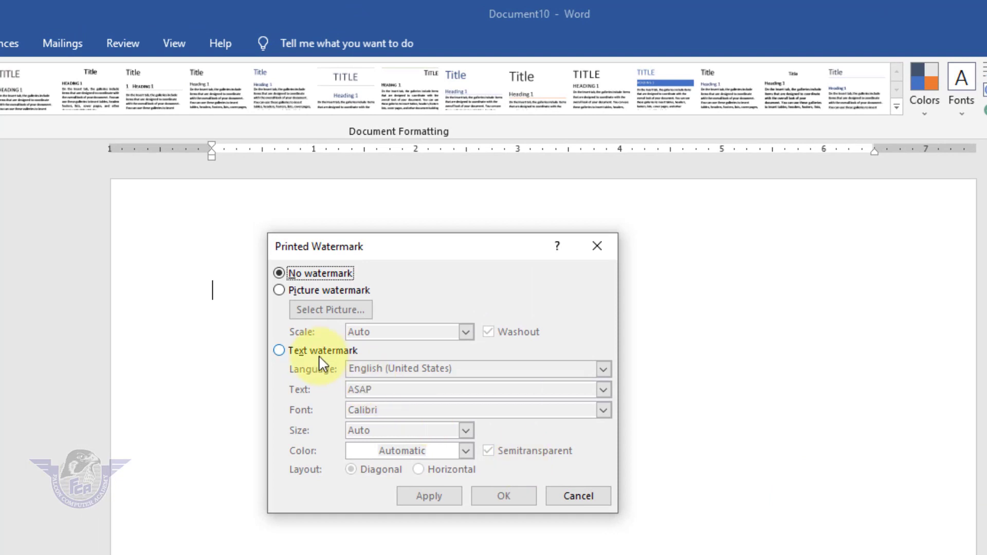
pyautogui.click(314, 355)
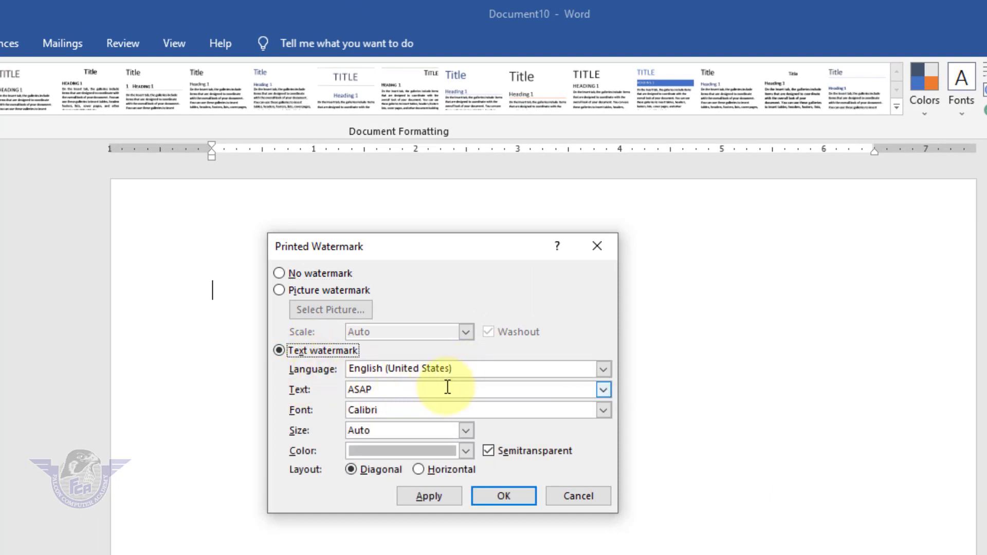
pyautogui.click(383, 395)
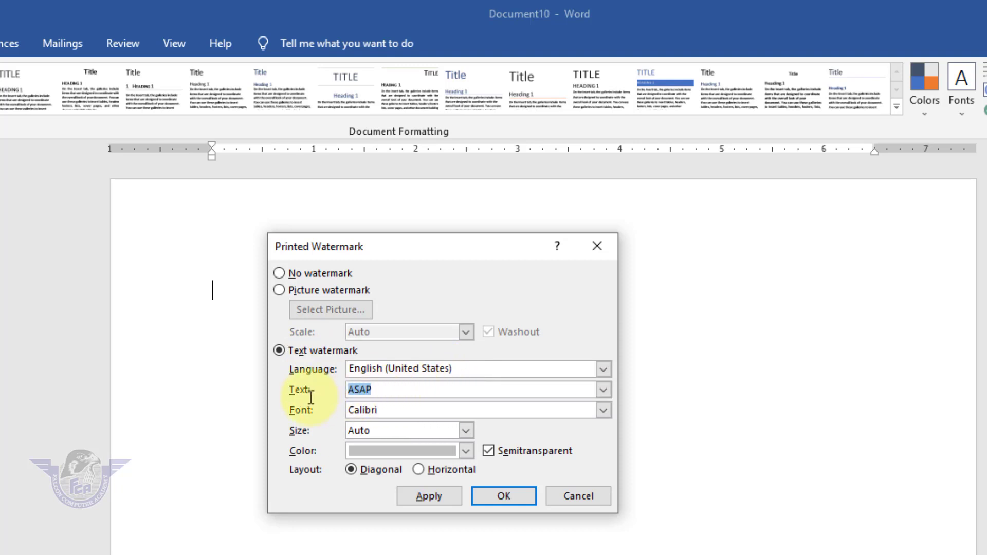
pyautogui.write('falcon com')
pyautogui.press('BackSpace')
pyautogui.press('BackSpace')
pyautogui.press('BackSpace')
pyautogui.press('BackSpace')
pyautogui.press('BackSpace')
pyautogui.press('BackSpace')
pyautogui.press('BackSpace')
pyautogui.press('BackSpace')
pyautogui.press('BackSpace')
pyautogui.press('BackSpace')
pyautogui.write('Fa')
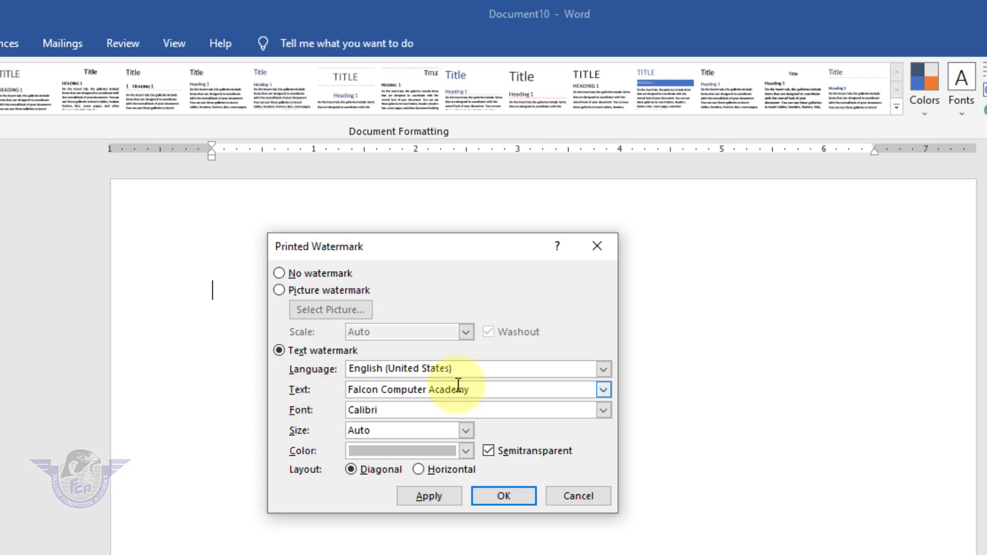
# Step: Keep the Calibri font and Auto size, set the watermark colour to standard blue, apply it, and check it on the page
pyautogui.click(604, 412)
pyautogui.click(603, 412)
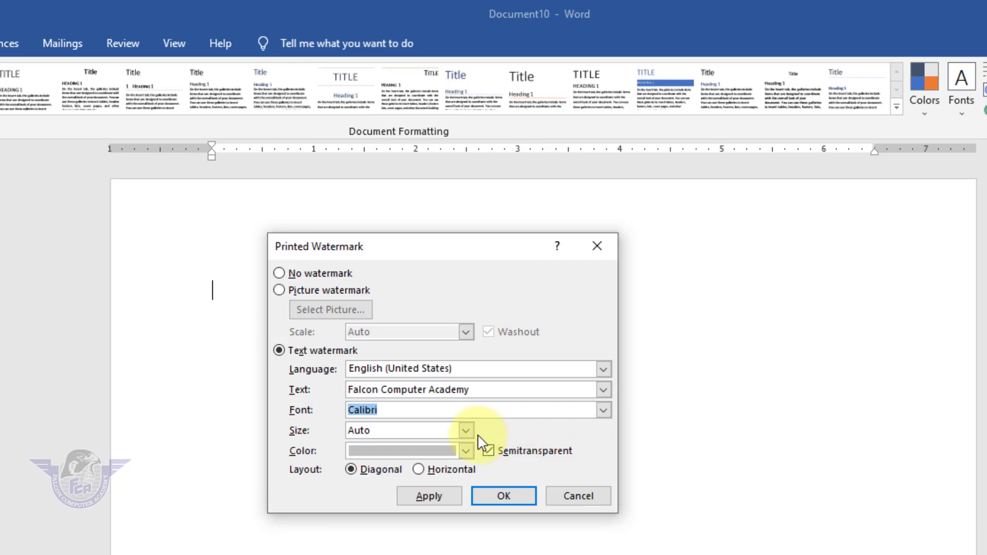
pyautogui.click(466, 431)
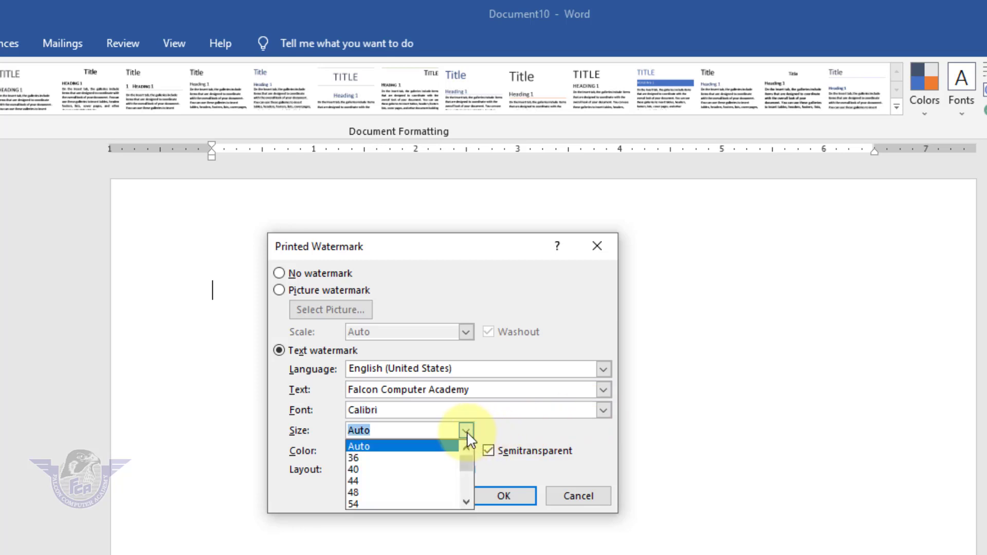
pyautogui.click(467, 431)
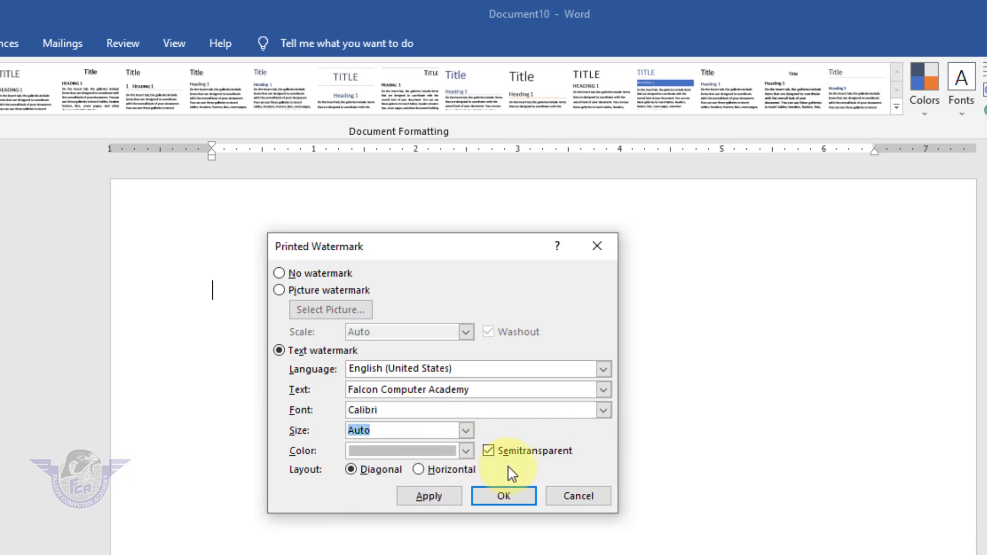
pyautogui.click(465, 451)
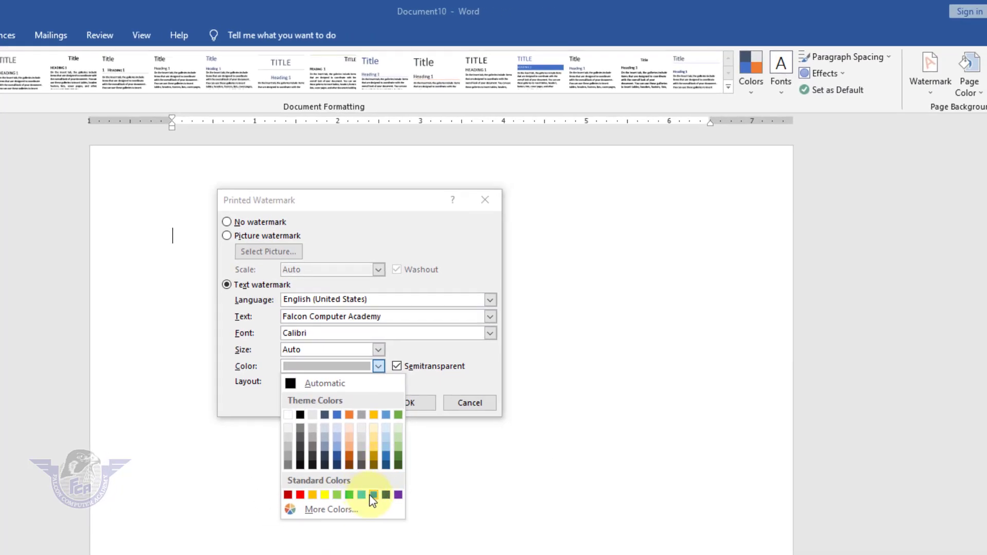
pyautogui.click(373, 495)
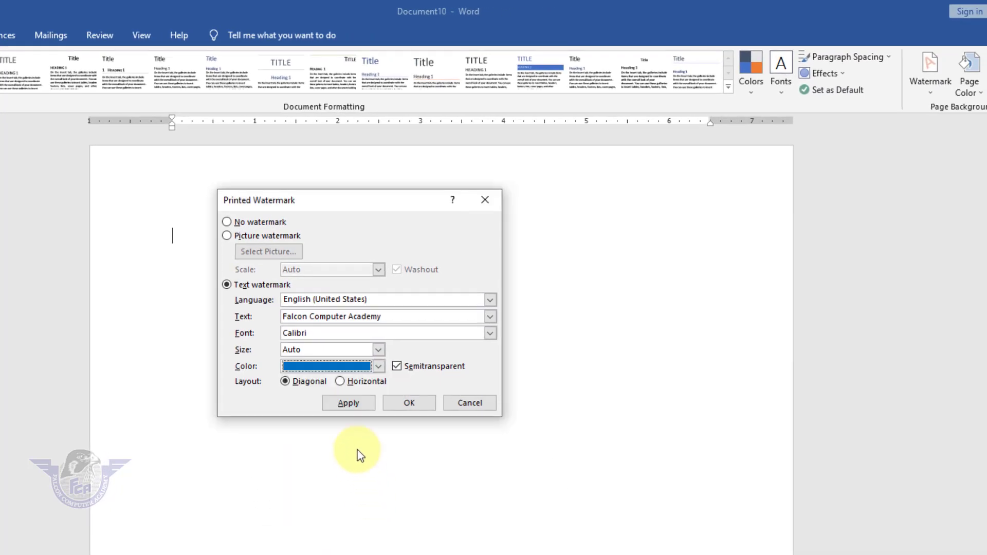
pyautogui.click(348, 403)
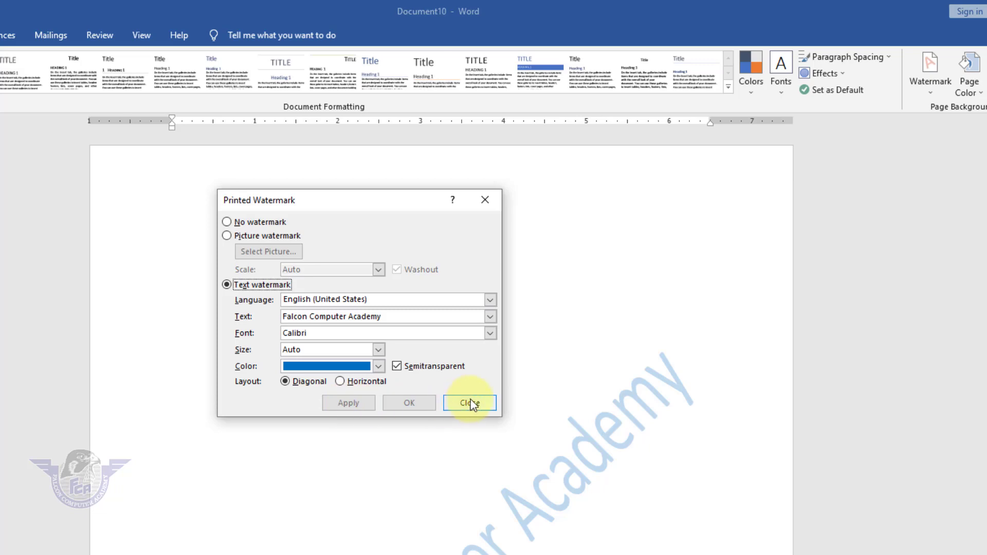
pyautogui.click(470, 402)
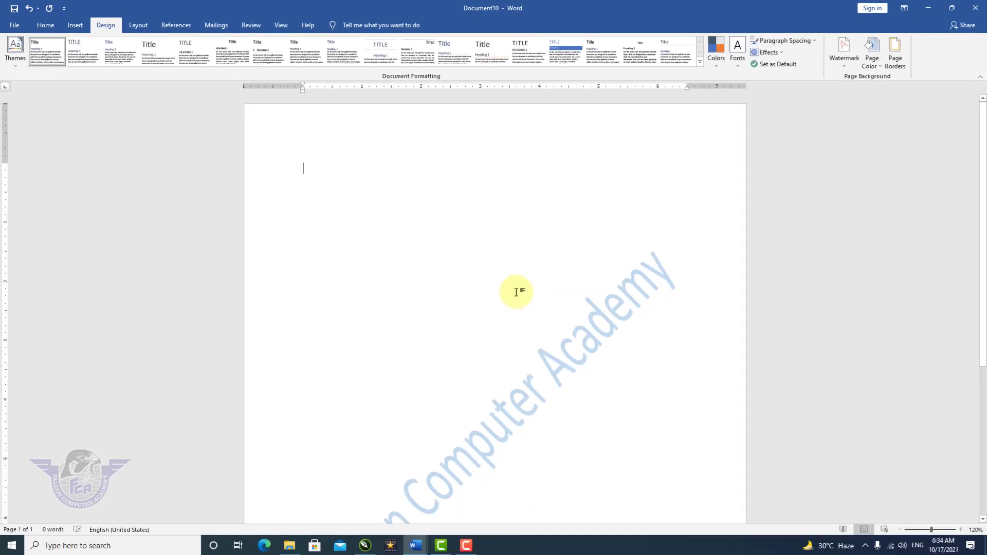
pyautogui.scroll(-3, 516, 292)
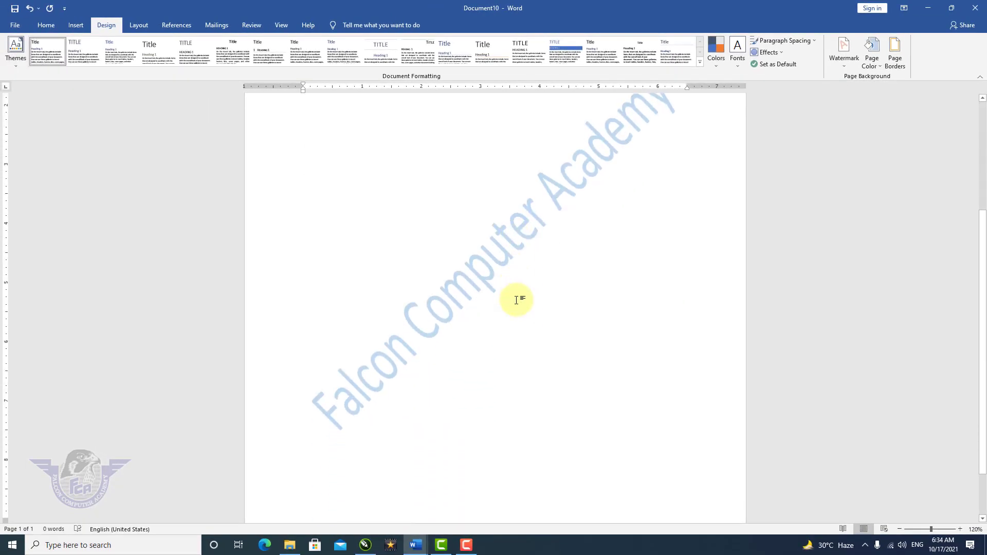
pyautogui.scroll(3, 517, 301)
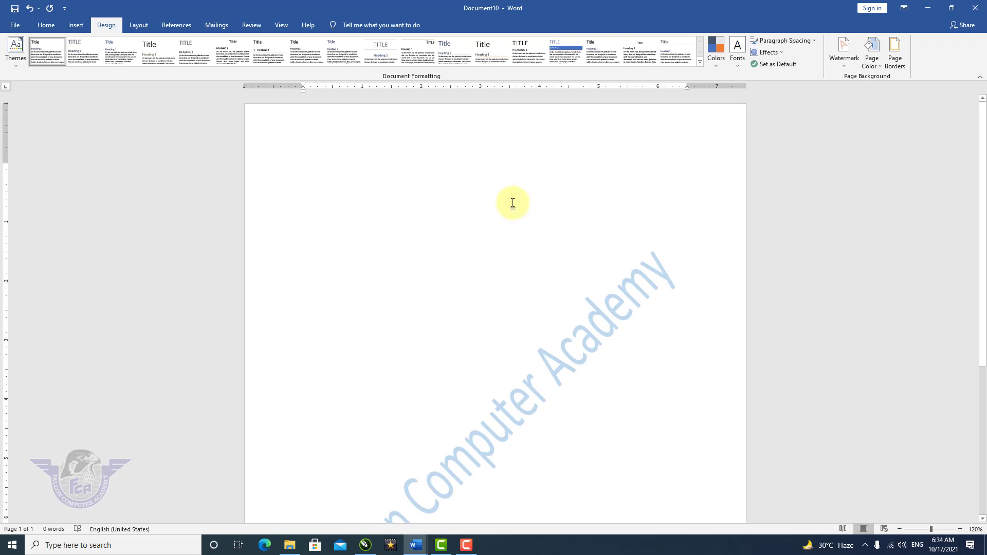
# Step: Open the header for editing, select all its content including the text watermark, and start saving the selection as a new building block
pyautogui.doubleClick(314, 124)
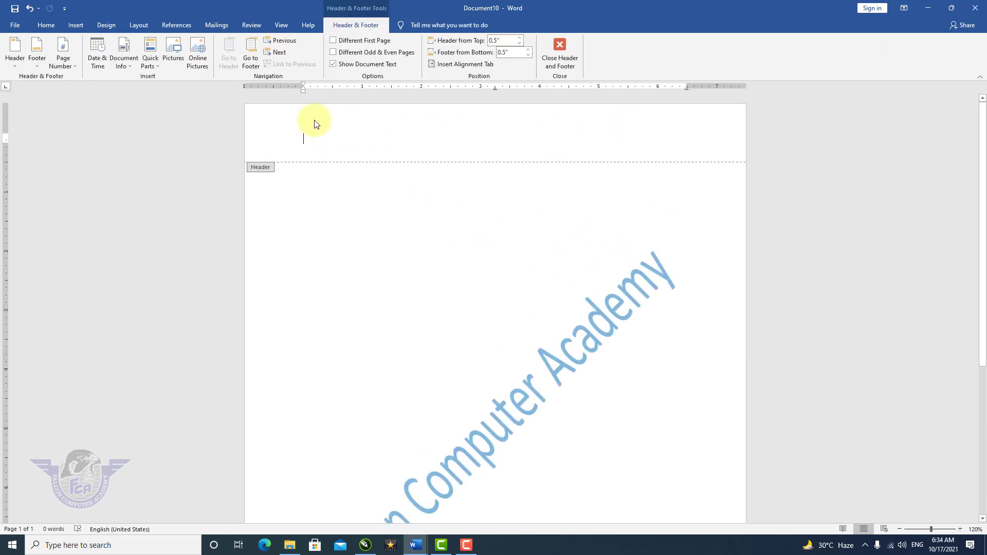
pyautogui.hotkey('ctrl', 'a')
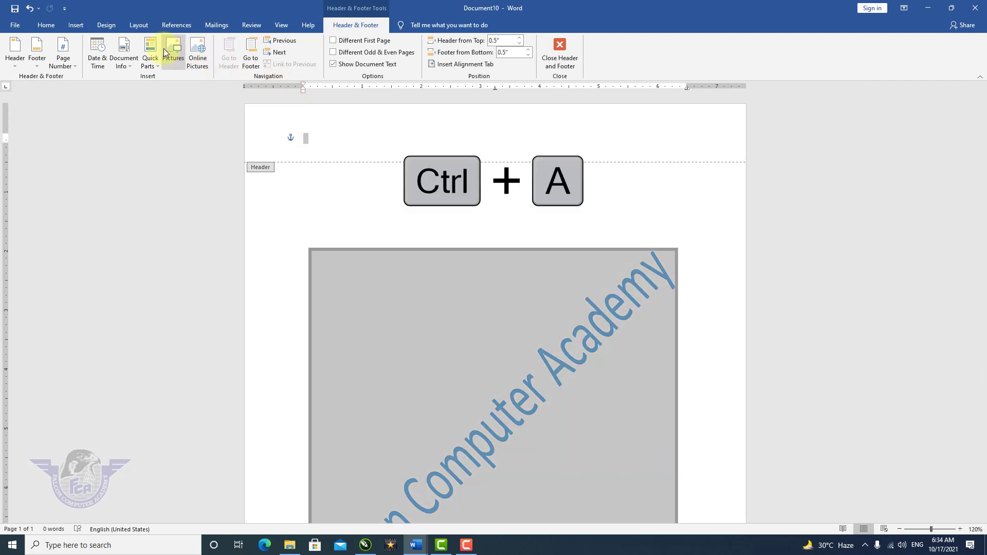
pyautogui.click(76, 25)
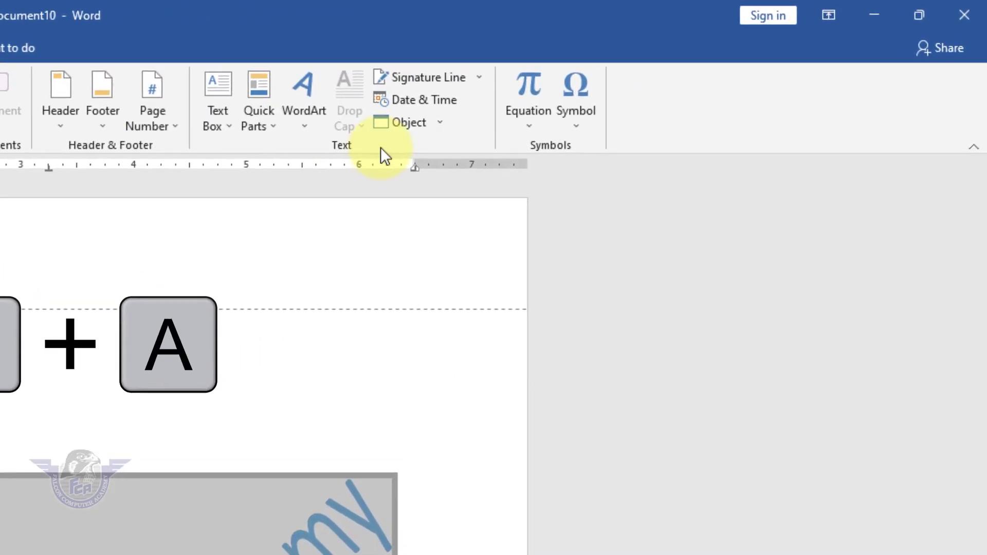
pyautogui.click(270, 126)
pyautogui.click(318, 245)
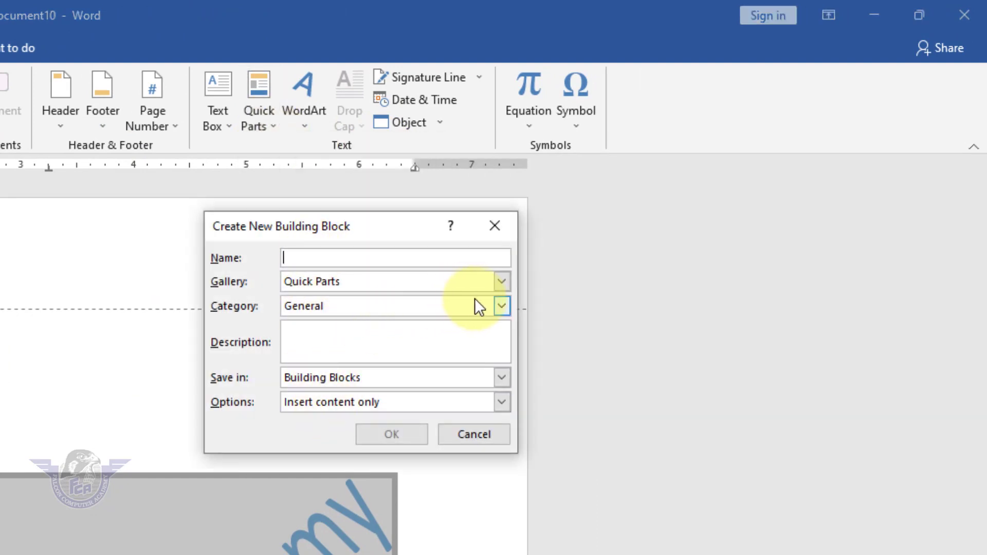
# Step: Save the building block in the Watermarks gallery under the name "Academy name", with the Confidential category
pyautogui.click(501, 283)
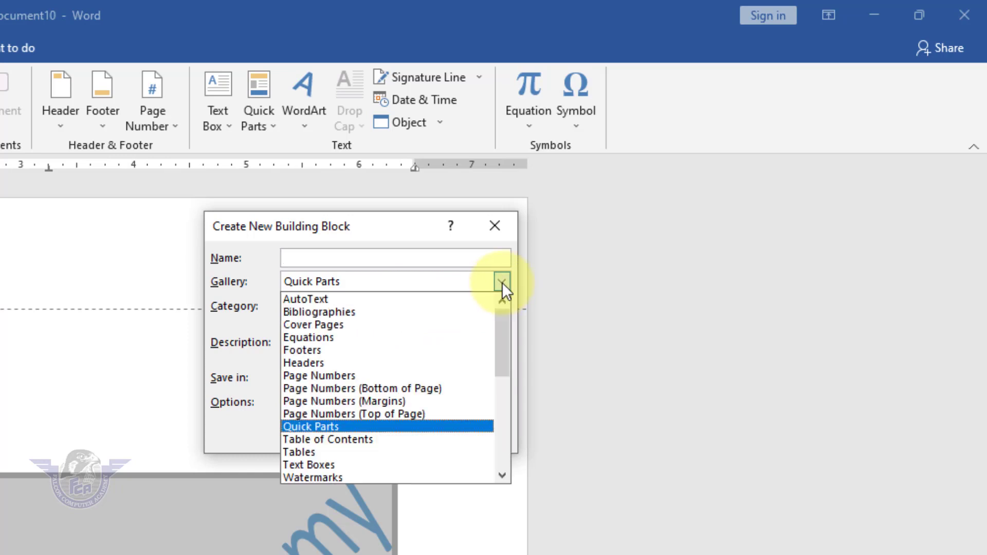
pyautogui.click(352, 473)
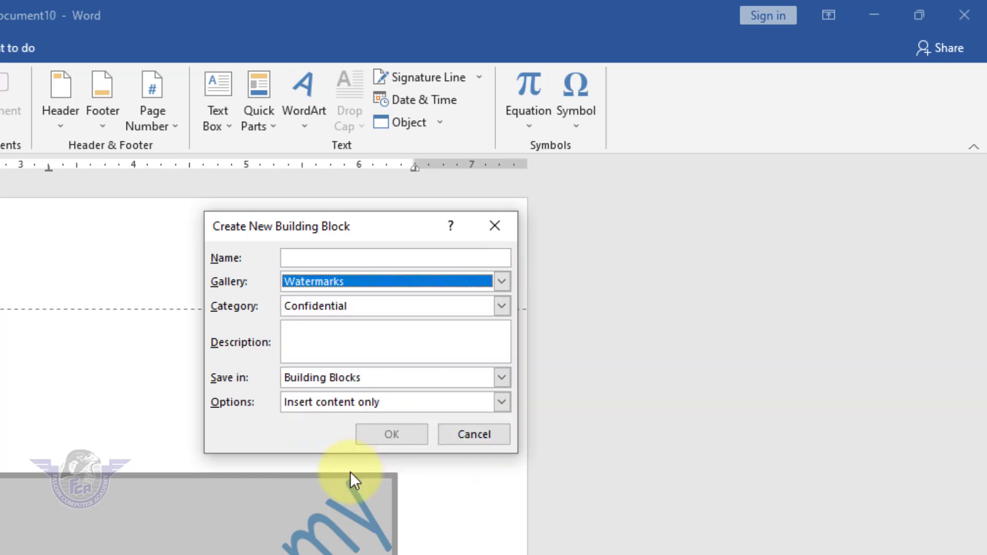
pyautogui.click(351, 256)
pyautogui.write('A')
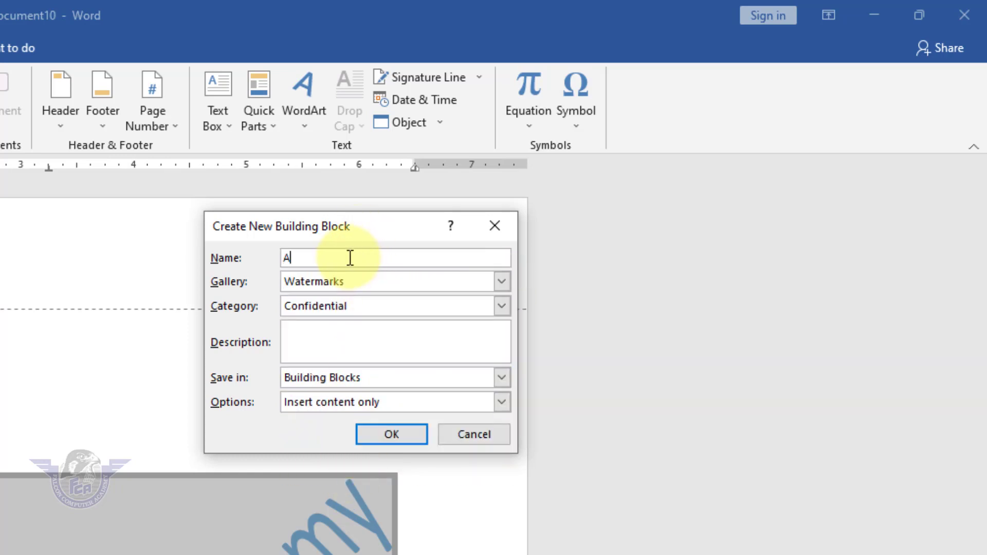
pyautogui.write('cademy name')
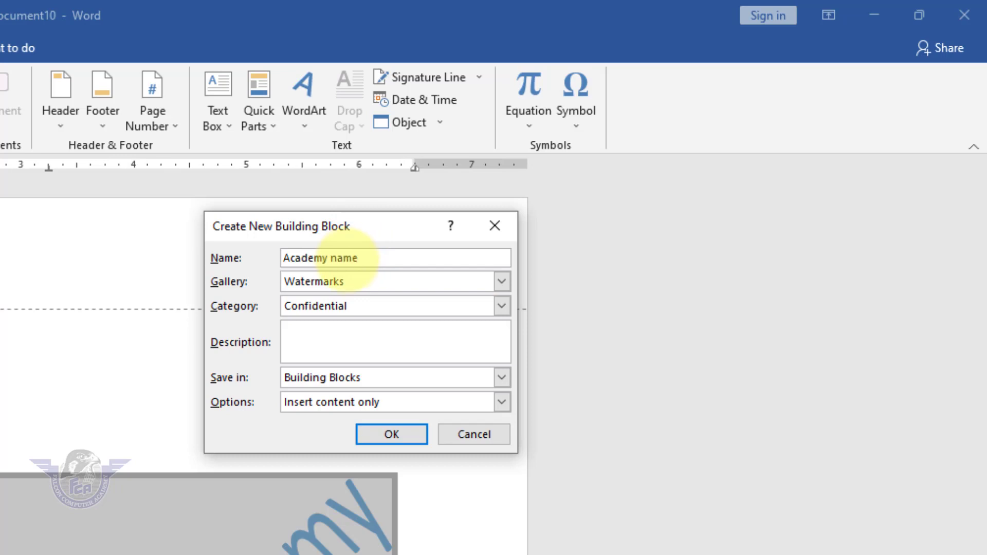
pyautogui.click(386, 433)
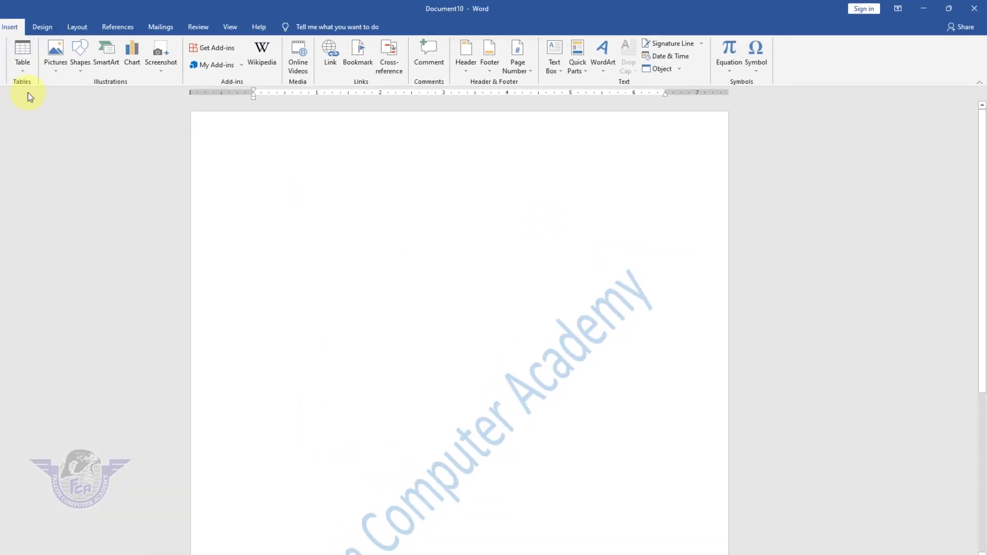
# Step: Create a new blank document and apply the saved "Academy name" watermark from the Confidential category
pyautogui.click(15, 25)
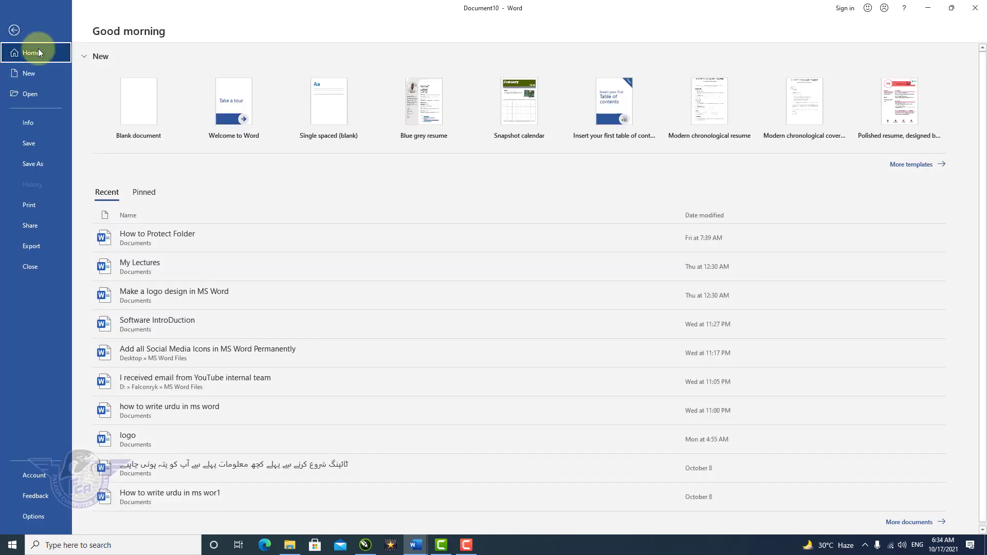
pyautogui.click(39, 75)
pyautogui.click(154, 110)
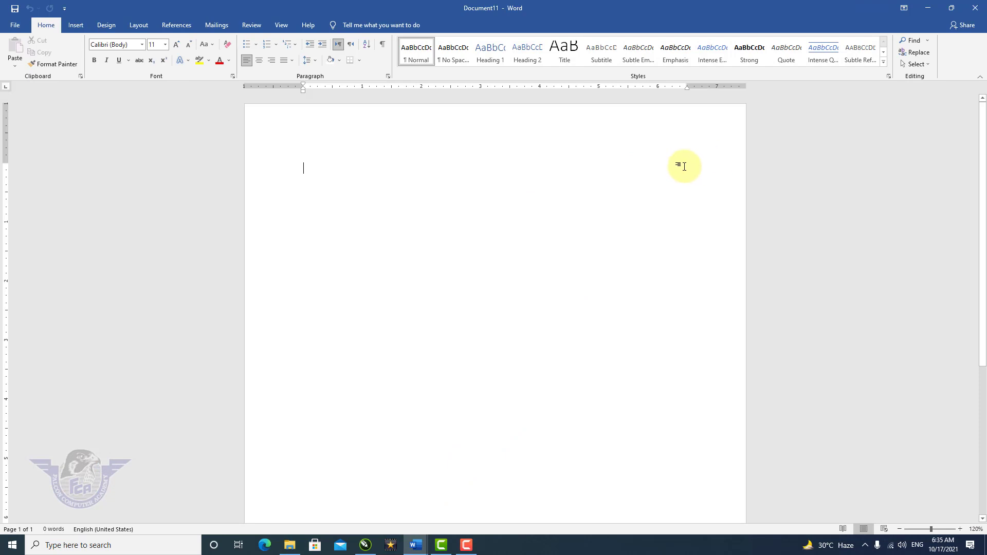
pyautogui.click(106, 25)
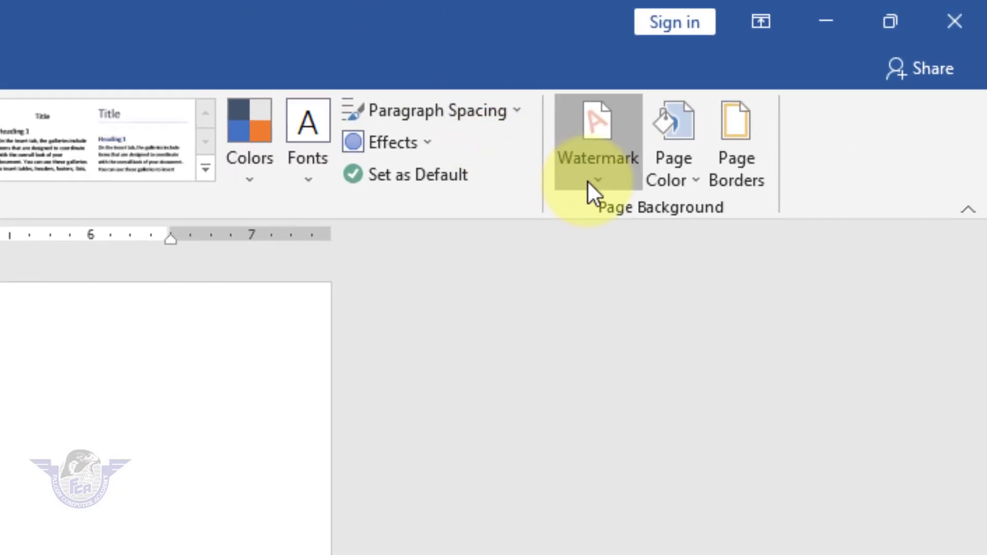
pyautogui.click(592, 180)
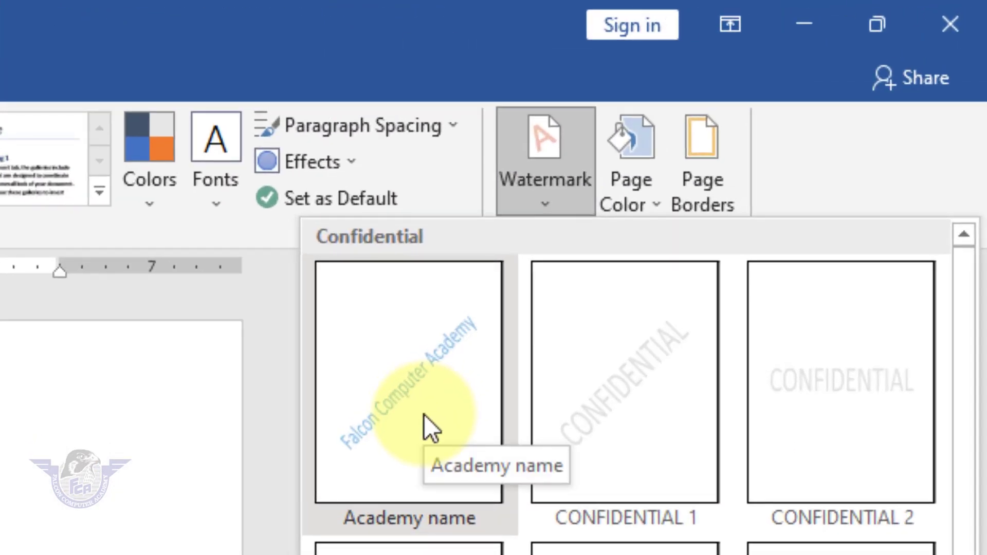
pyautogui.click(424, 415)
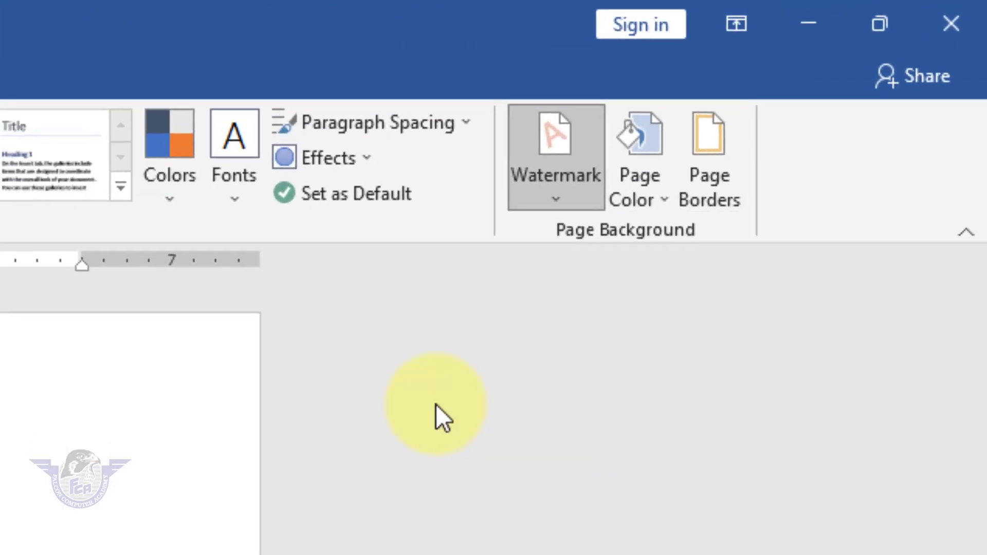
pyautogui.scroll(3, 693, 184)
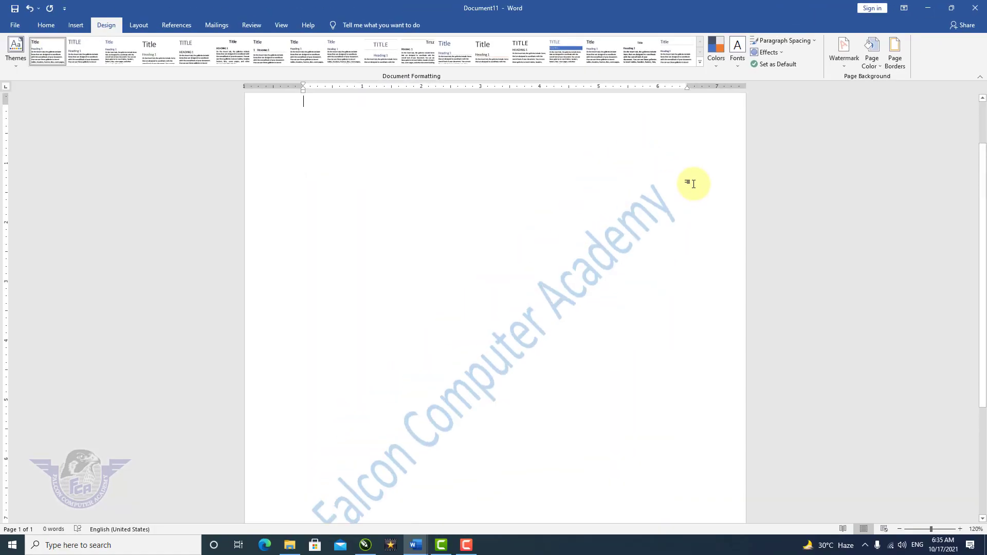
# Step: Add empty paragraphs until the document runs to four pages, and check the text watermark on the pages
pyautogui.press('Return')
pyautogui.press('Return')
pyautogui.press('Return')
pyautogui.press('Return')
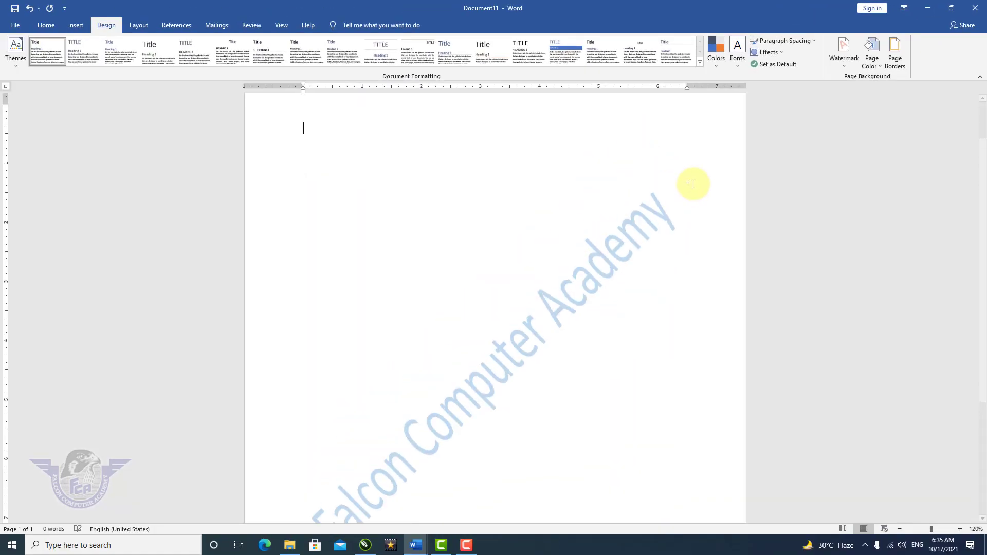
pyautogui.press('Return')
pyautogui.press('Return')
pyautogui.press('Return')
pyautogui.press('Return')
pyautogui.press('Return')
pyautogui.press('Return')
pyautogui.press('Return')
pyautogui.press('Return')
pyautogui.press('Return')
pyautogui.press('Return')
pyautogui.press('Return')
pyautogui.press('Return')
pyautogui.press('Return')
pyautogui.press('Return')
pyautogui.press('Return')
pyautogui.press('Return')
pyautogui.press('Return')
pyautogui.press('Return')
pyautogui.press('Return')
pyautogui.press('Return')
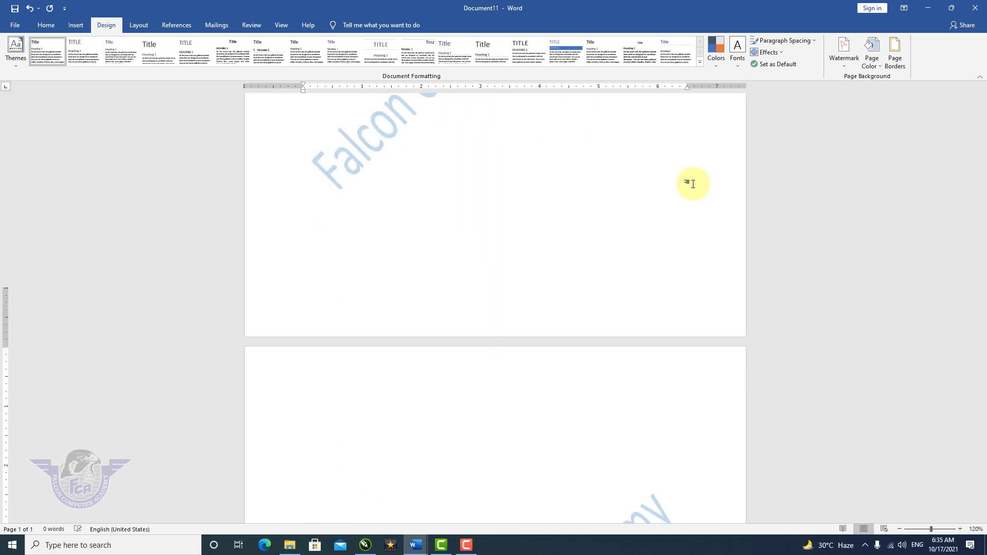
pyautogui.press('Return')
pyautogui.press('Return')
pyautogui.press('Return')
pyautogui.press('Return')
pyautogui.press('Return')
pyautogui.press('Return')
pyautogui.press('Return')
pyautogui.press('Return')
pyautogui.press('Return')
pyautogui.press('Return')
pyautogui.press('Return')
pyautogui.press('Return')
pyautogui.press('Return')
pyautogui.press('Return')
pyautogui.press('Return')
pyautogui.press('Return')
pyautogui.press('Return')
pyautogui.press('Return')
pyautogui.press('Return')
pyautogui.press('Return')
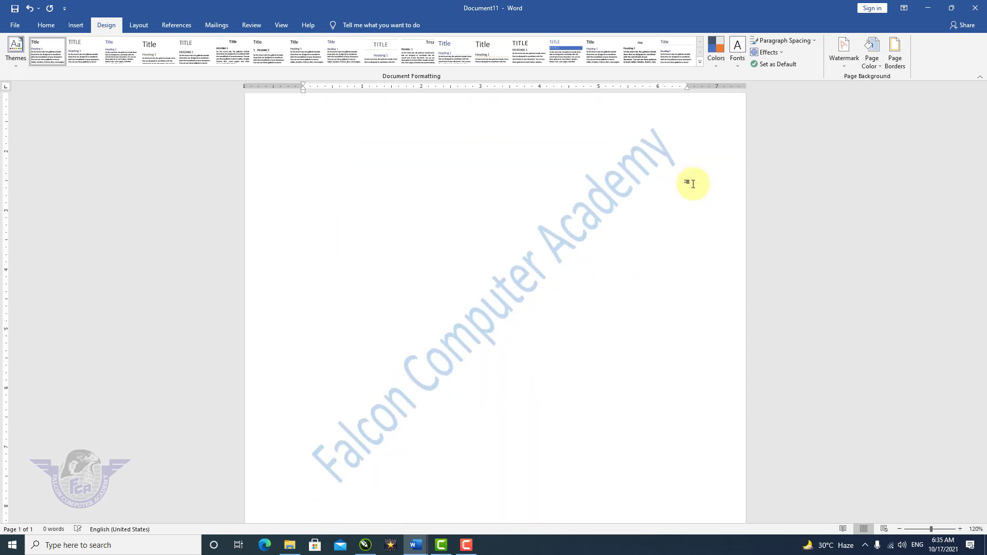
pyautogui.scroll(11, 470, 266)
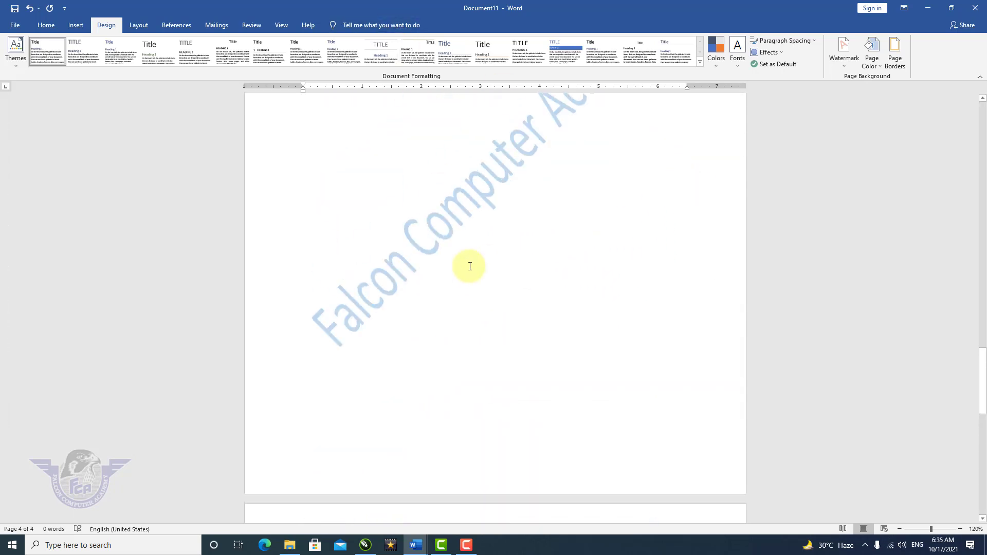
pyautogui.scroll(20, 468, 262)
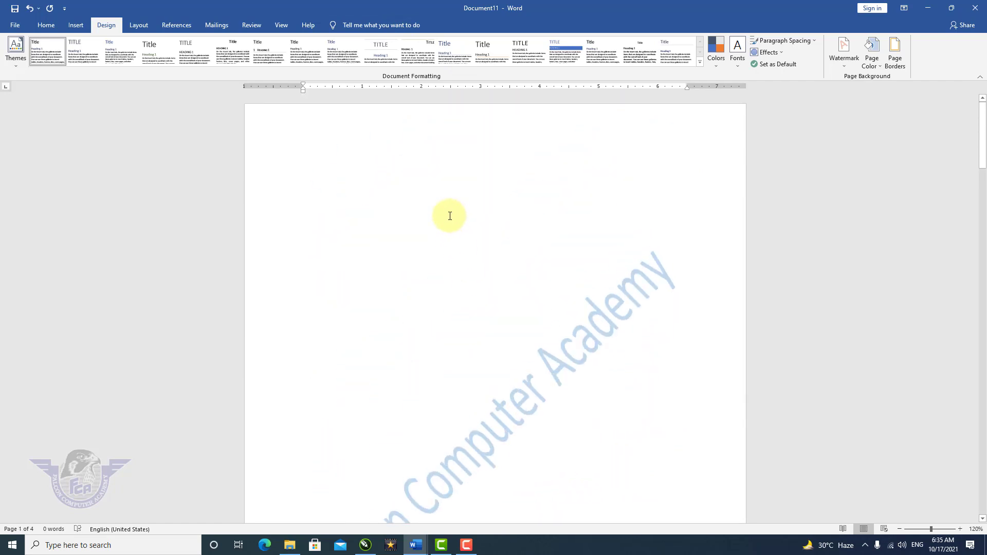
# Step: Generate sample paragraphs with =rand() on the last page and check how the watermark sits behind the text
pyautogui.write('=')
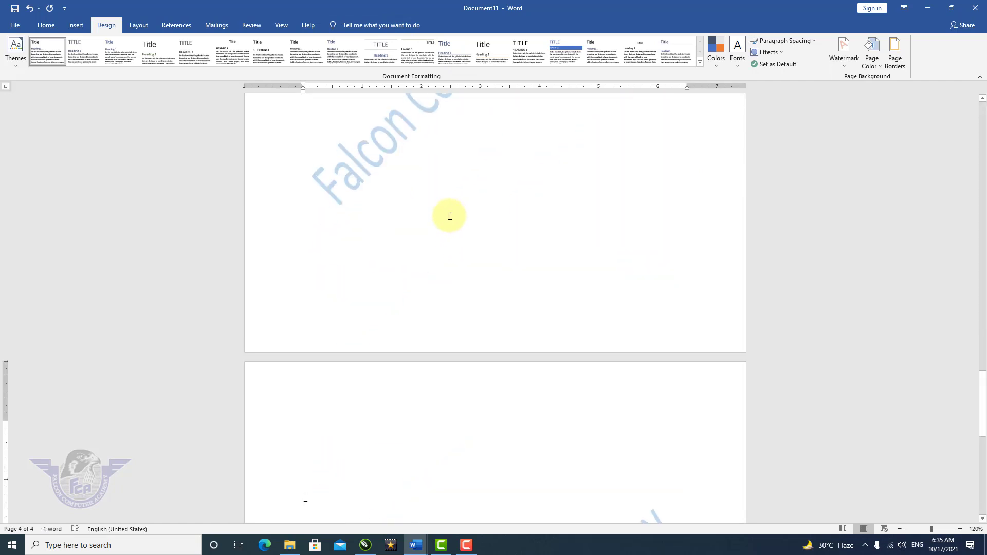
pyautogui.write('rand()')
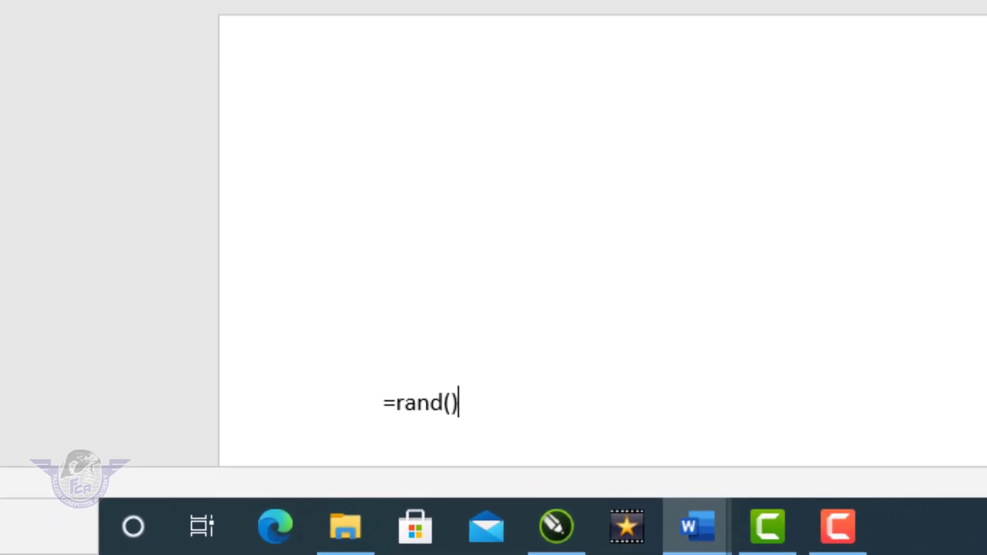
pyautogui.press('Return')
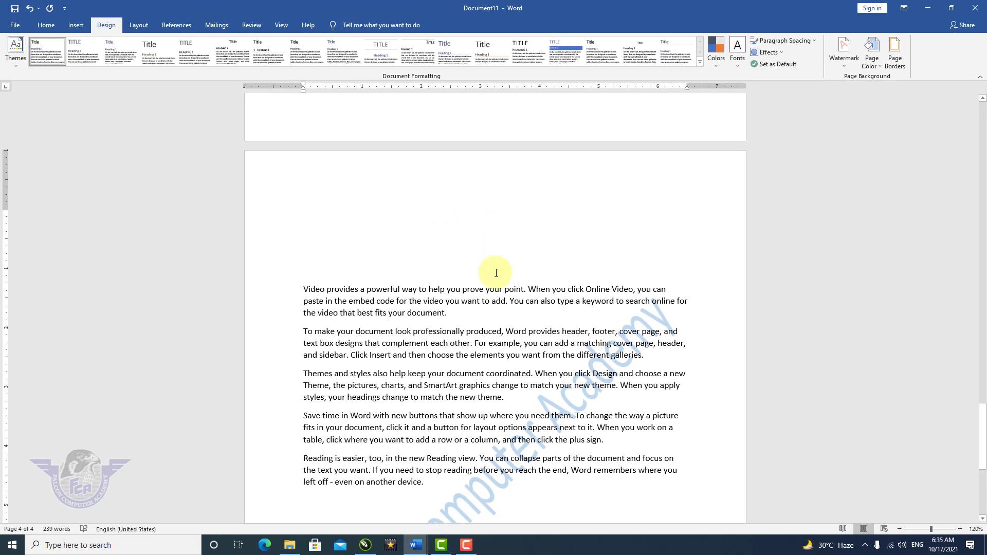
pyautogui.scroll(-2, 517, 194)
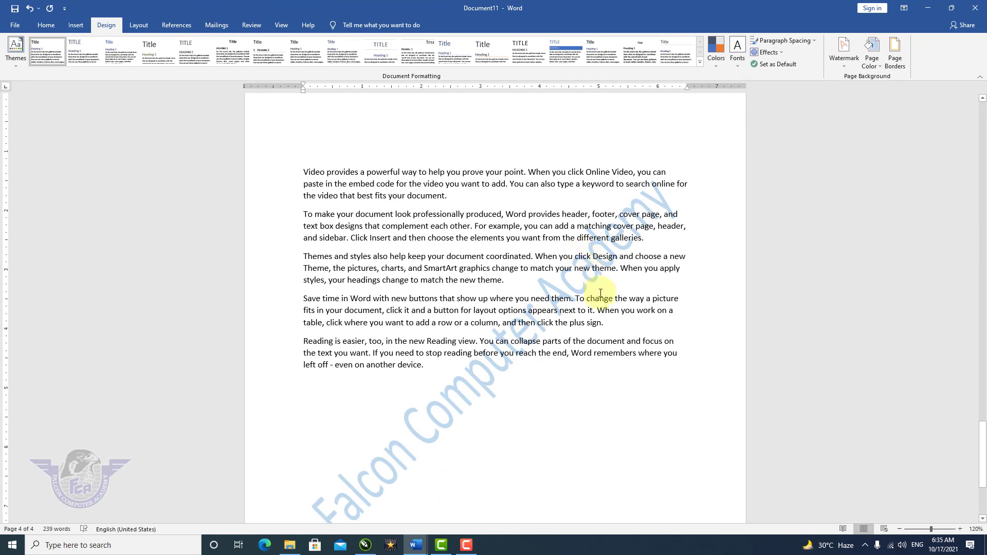